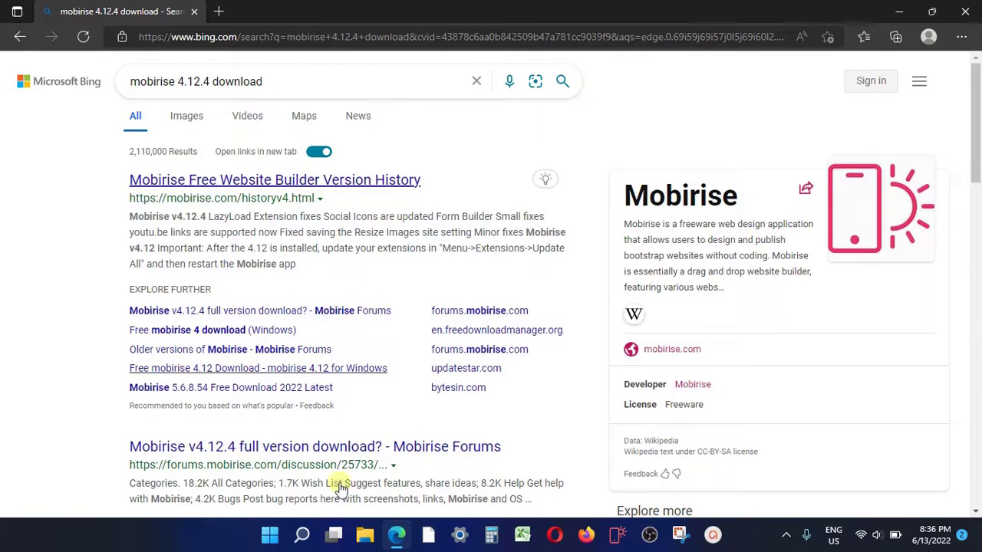
click(396, 535)
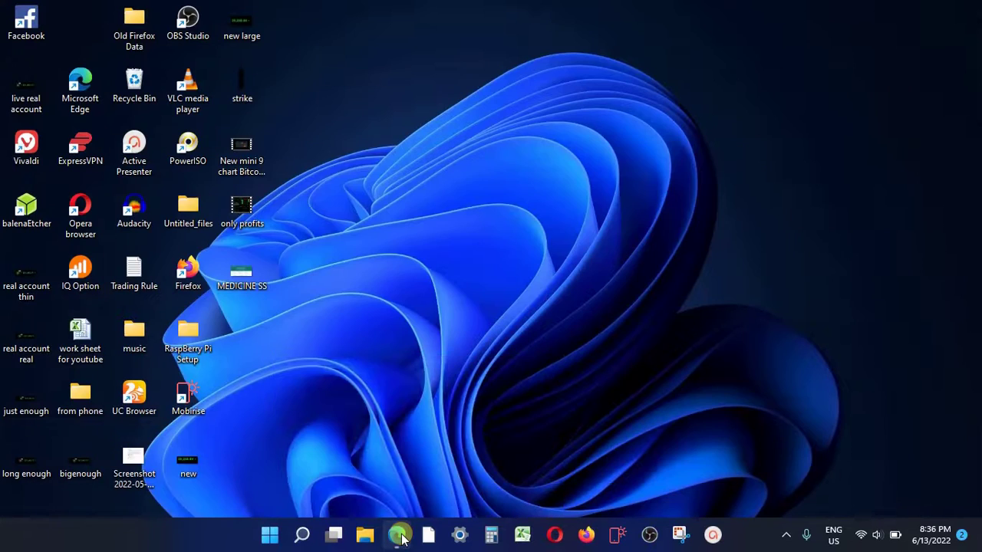
click(399, 537)
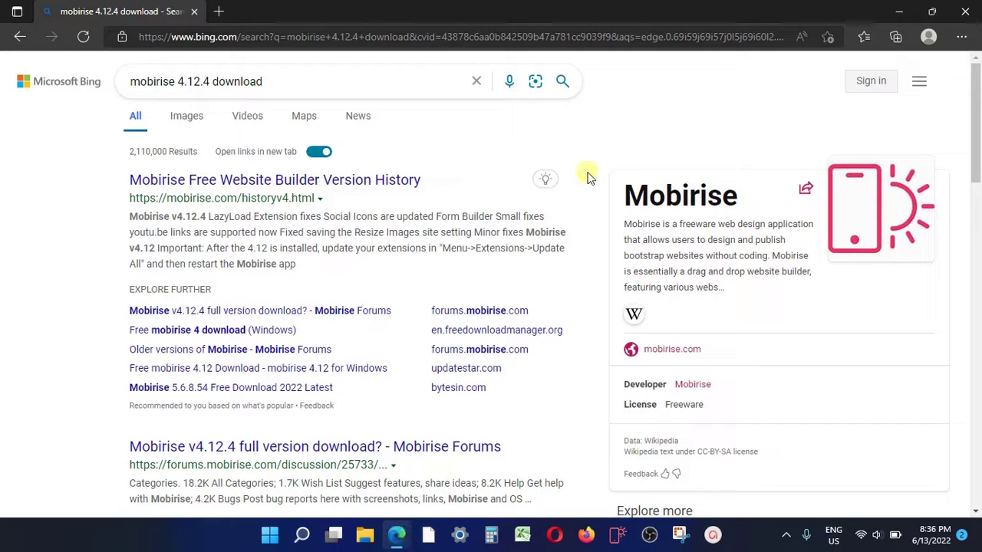
Search the web in a new browser tab for "mobirise 4.12.4 free downlod".
click(221, 11)
click(382, 242)
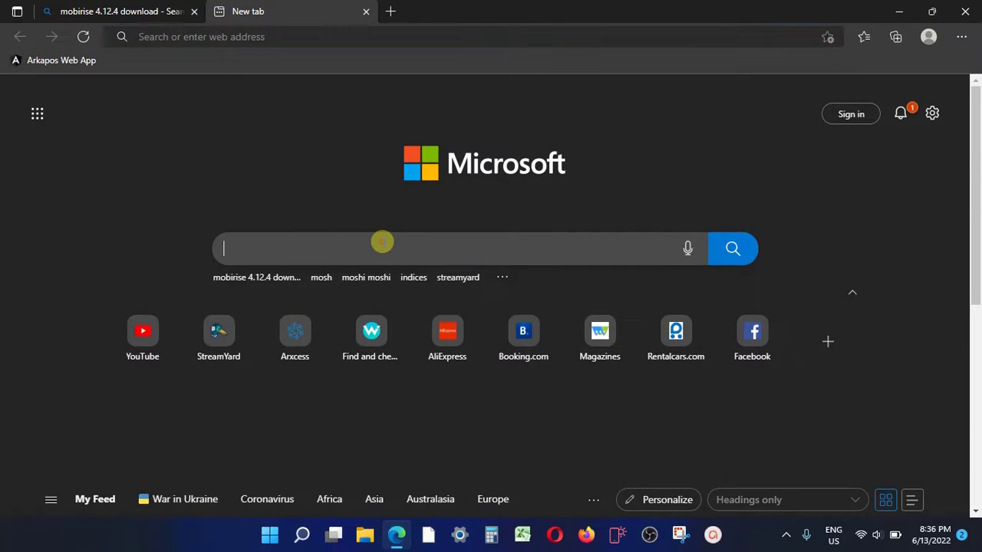
text(mobiri)
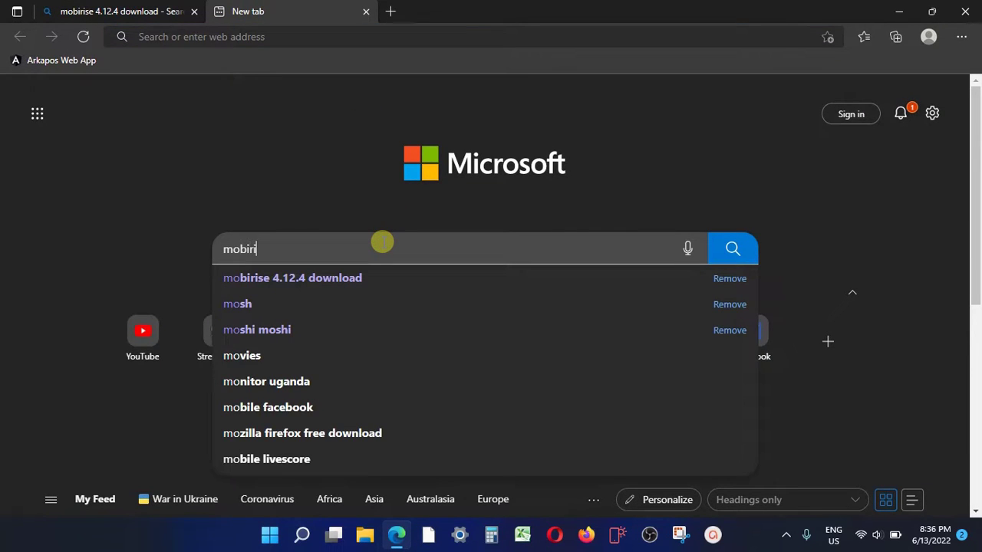
text(se 4.)
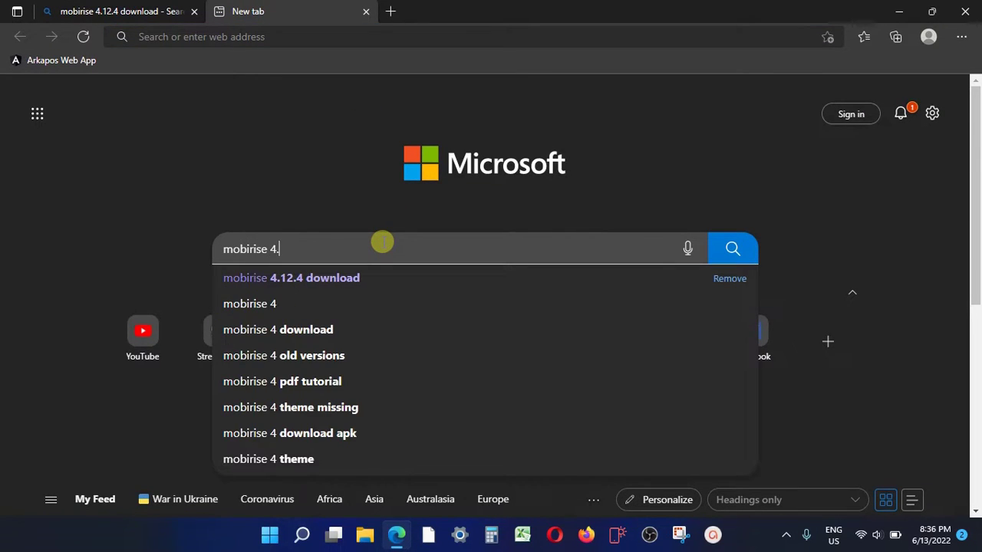
text(12.)
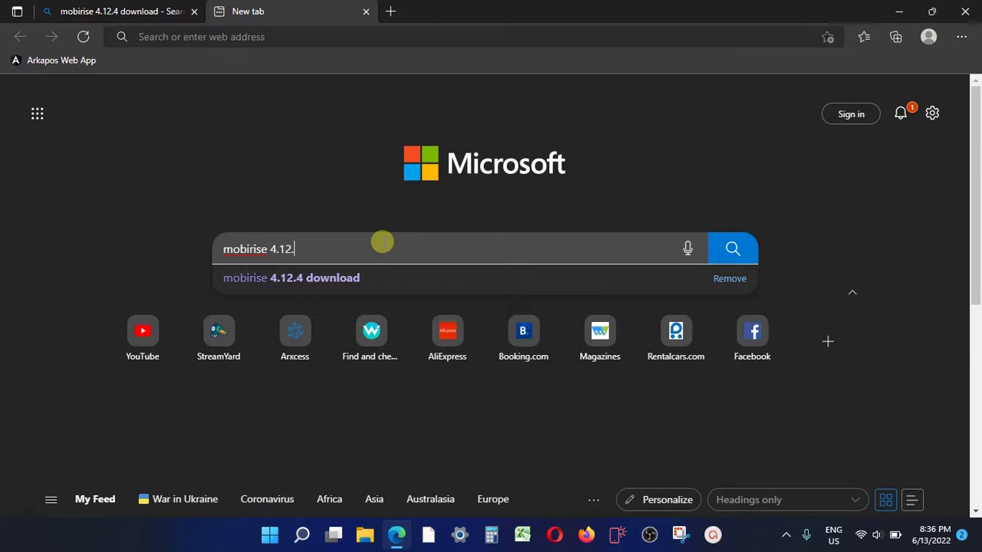
text(4 free)
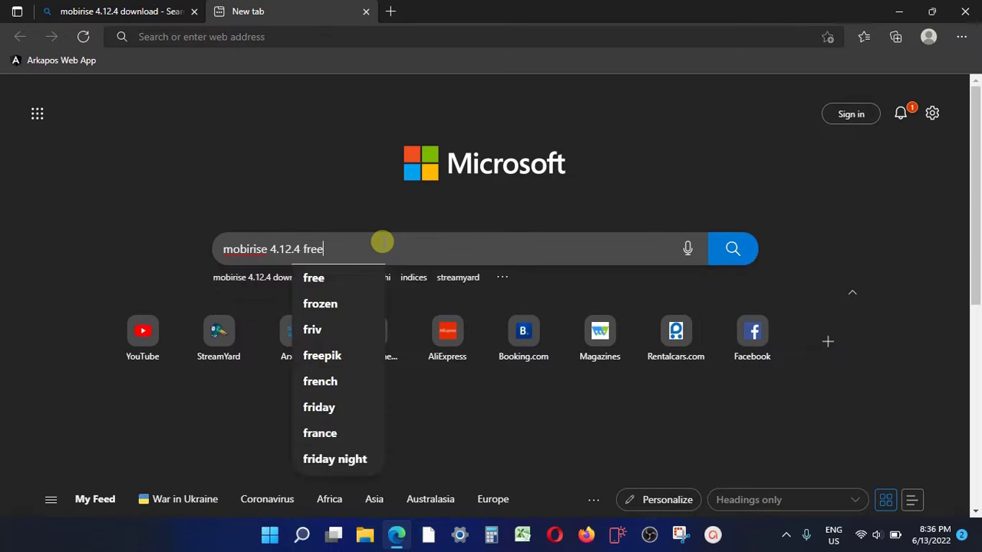
text( downlod)
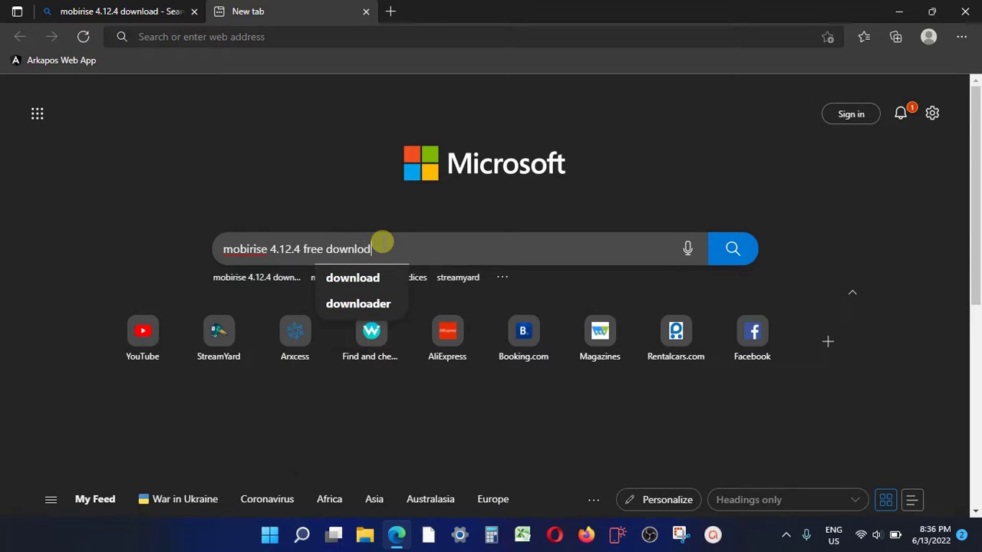
key(Return)
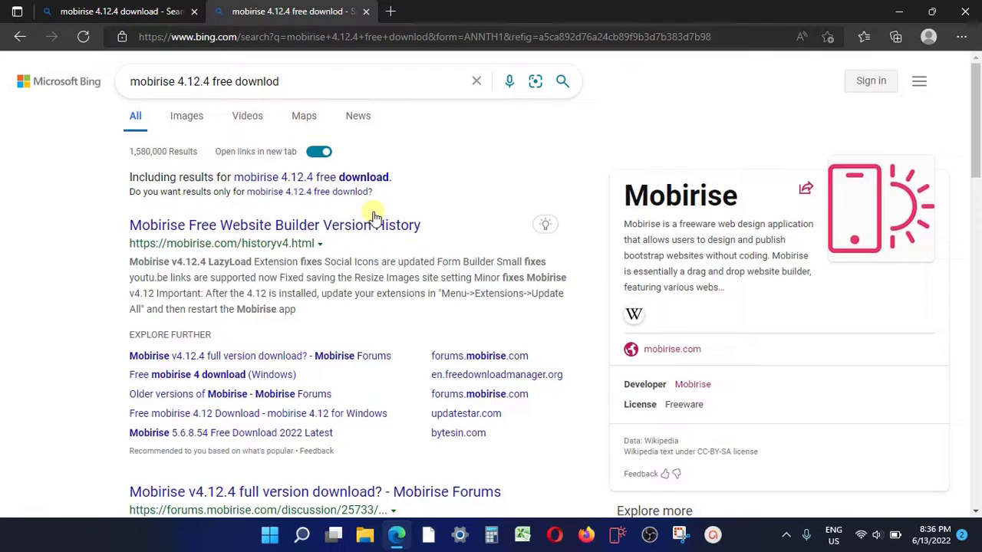
Open the Mobirise Free Website Builder Version History result and request the Windows v4.12.4 download.
click(294, 227)
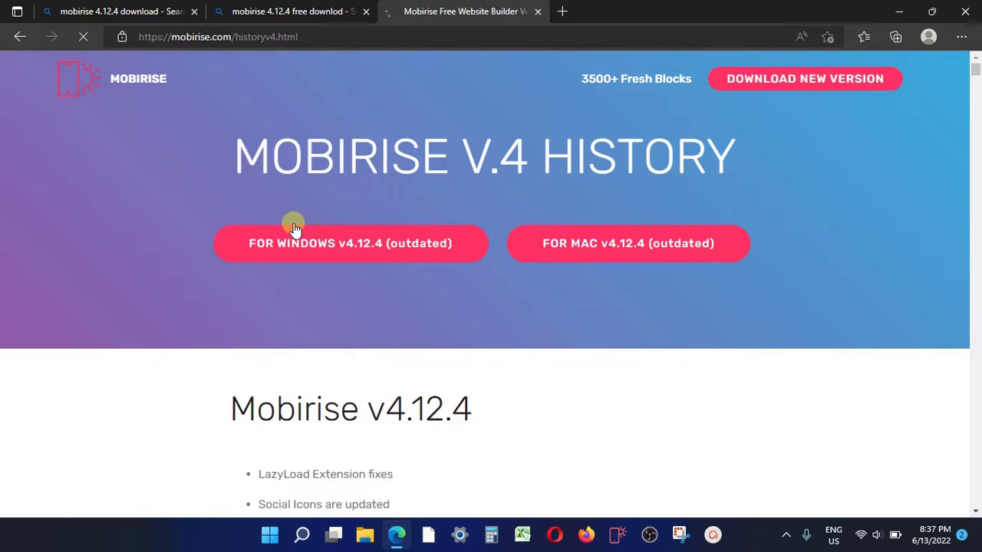
click(353, 246)
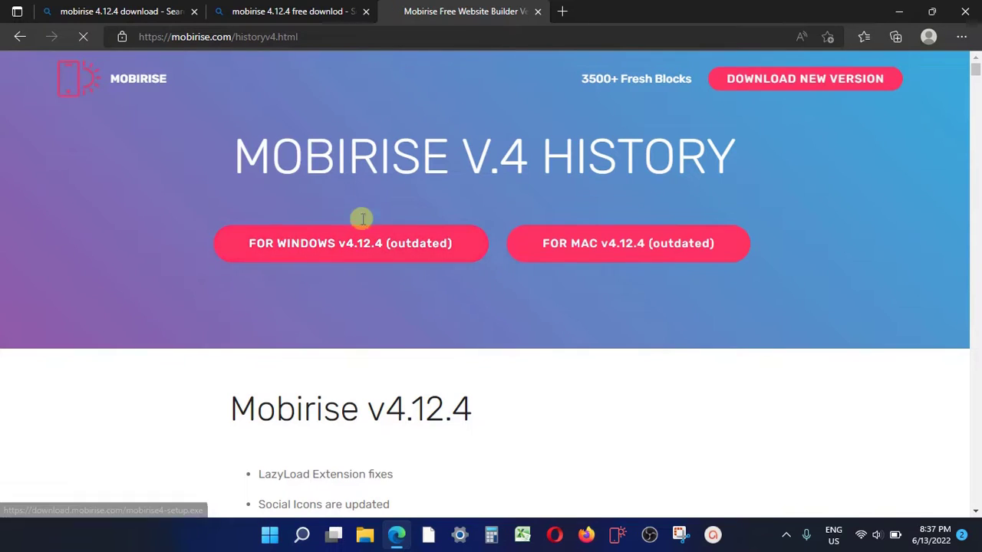
click(378, 253)
click(366, 234)
click(375, 245)
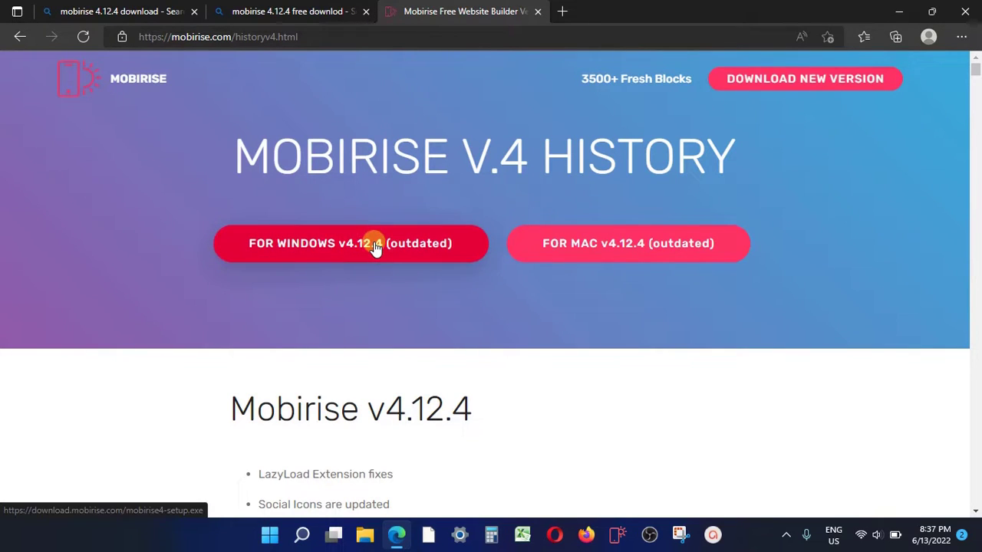
click(376, 248)
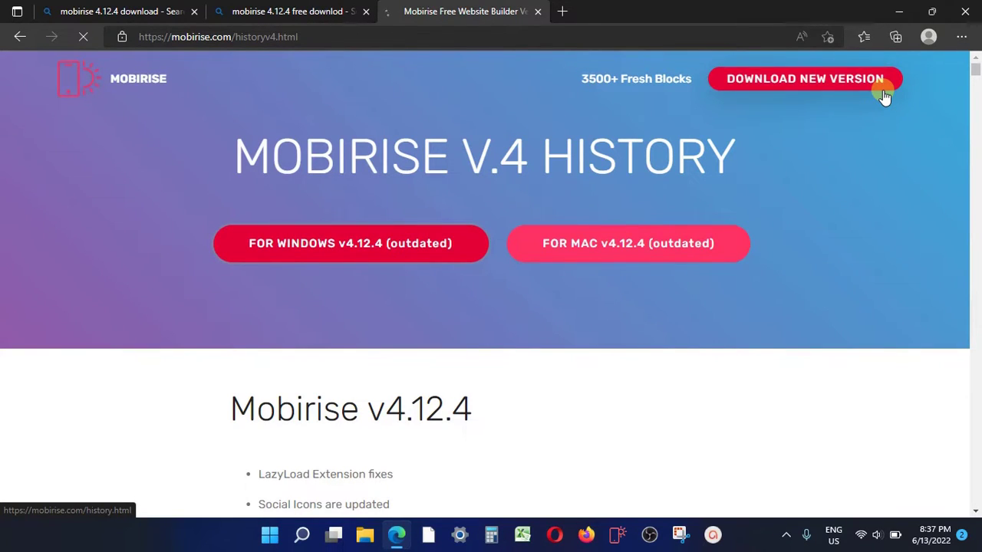
Check the browser's downloads list for the Mobirise installer, then close the list.
click(961, 36)
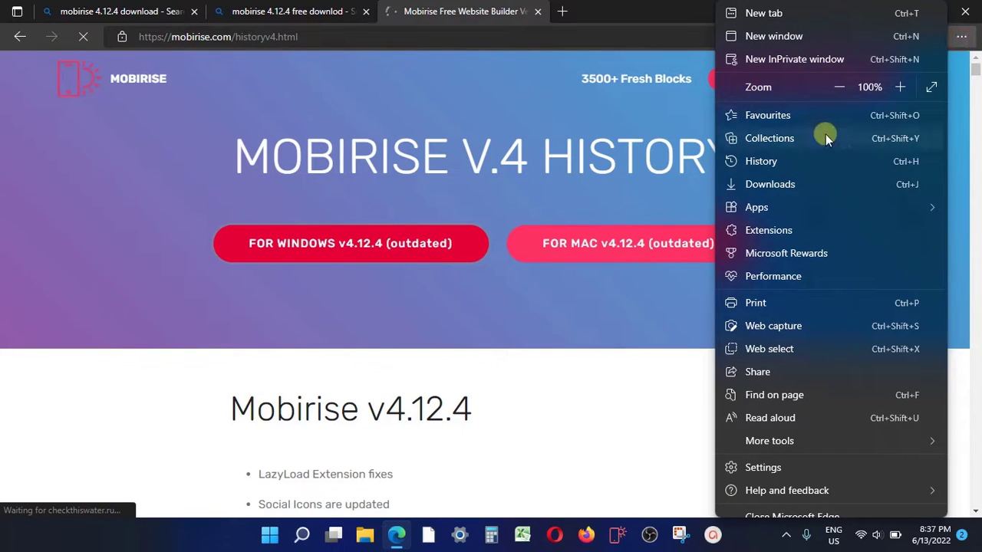
click(799, 184)
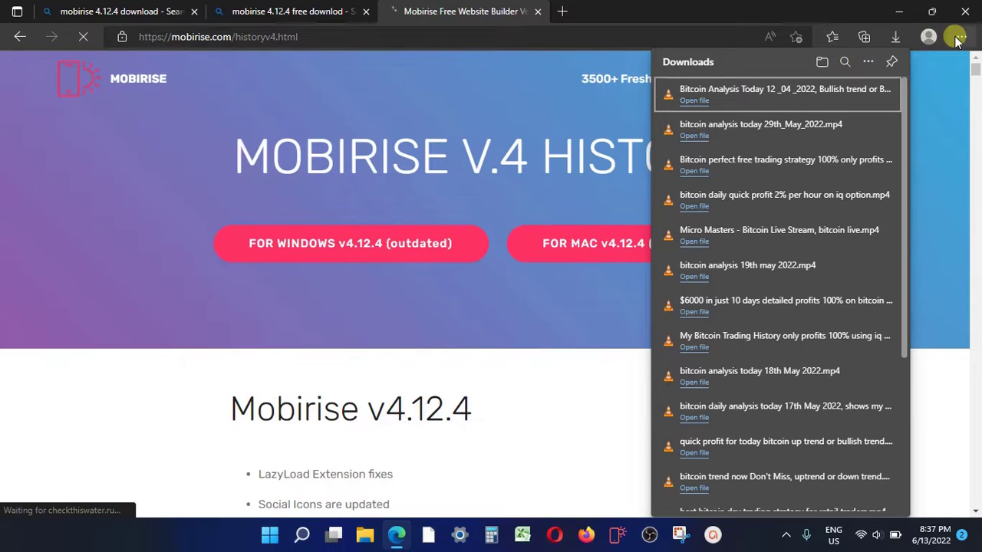
click(897, 36)
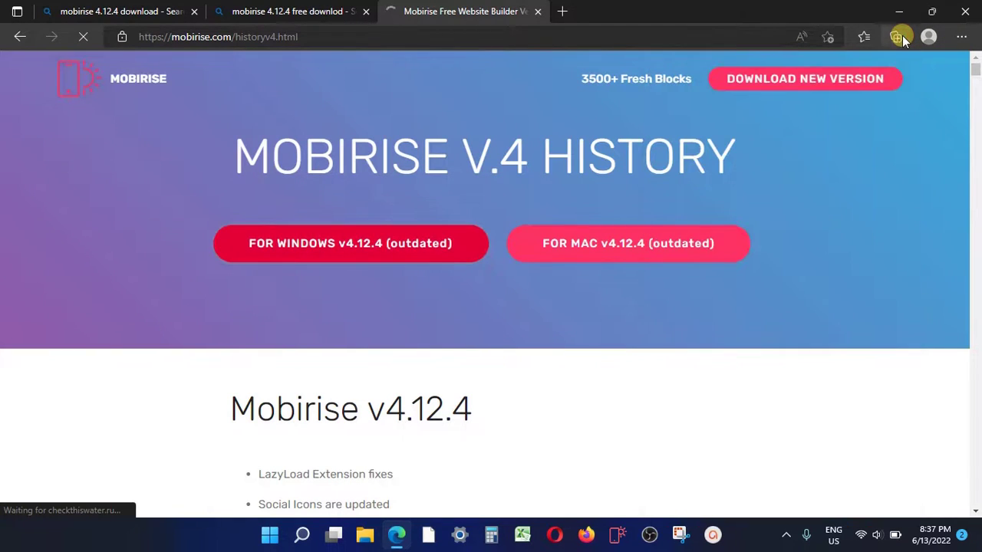
Request the Windows v4.12.4 download again and check its progress in the downloads list.
click(361, 244)
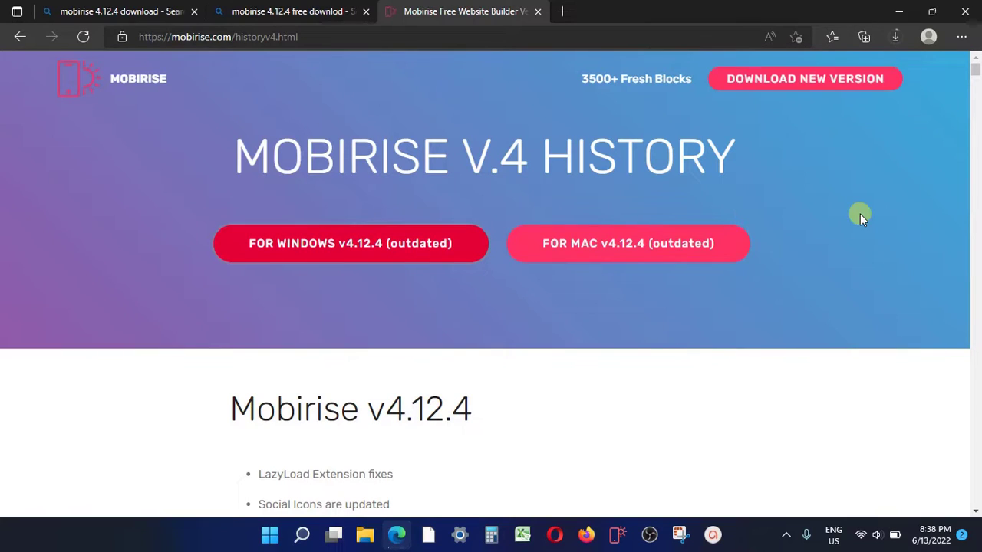
click(899, 36)
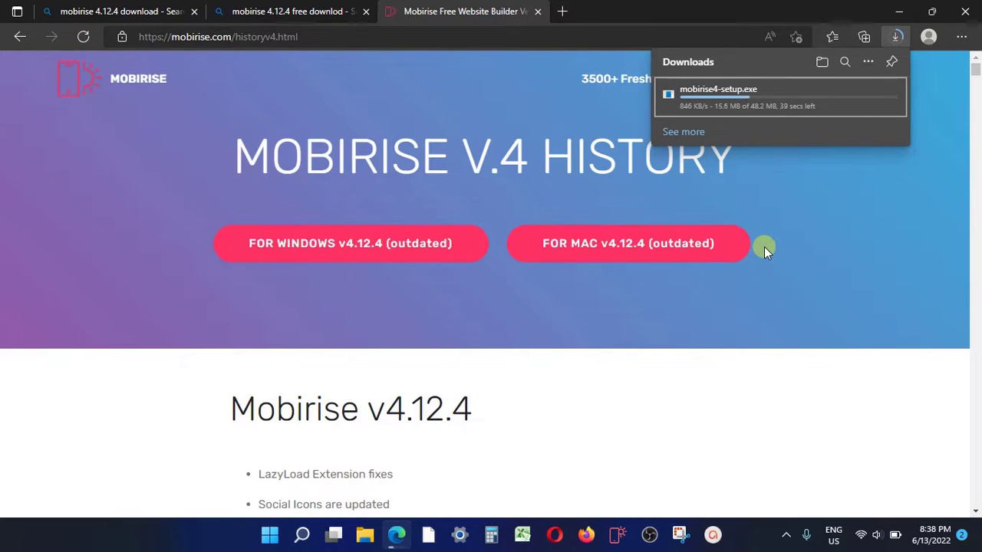
click(895, 36)
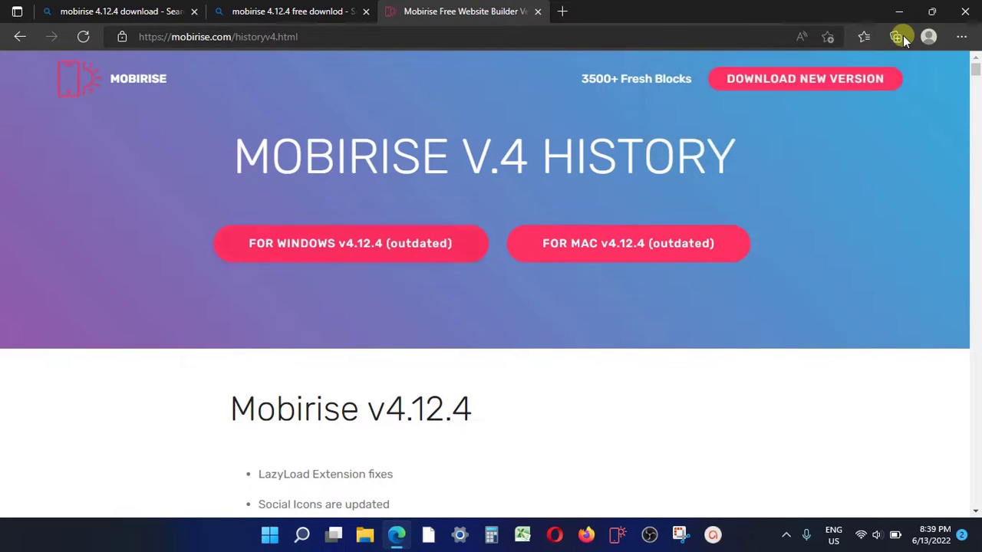
Run the downloaded mobirise4-setup.exe and install Mobirise4 into C:\Program Files (x86)\Mobirise4.
click(962, 37)
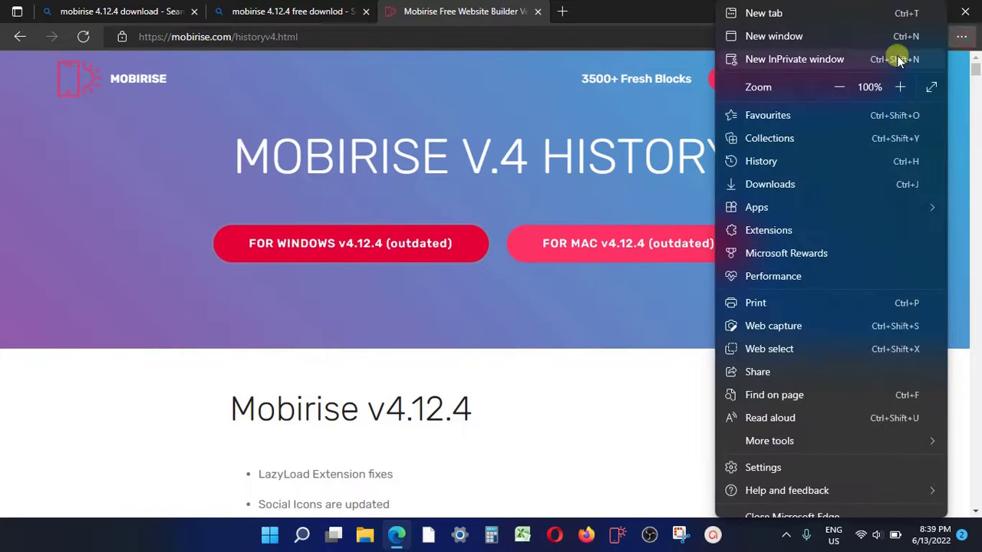
click(770, 184)
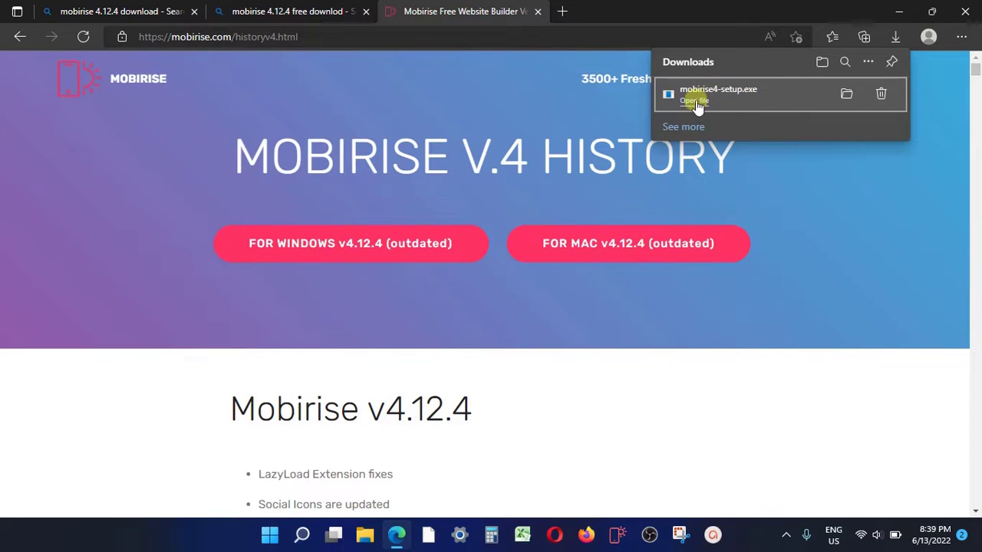
click(694, 100)
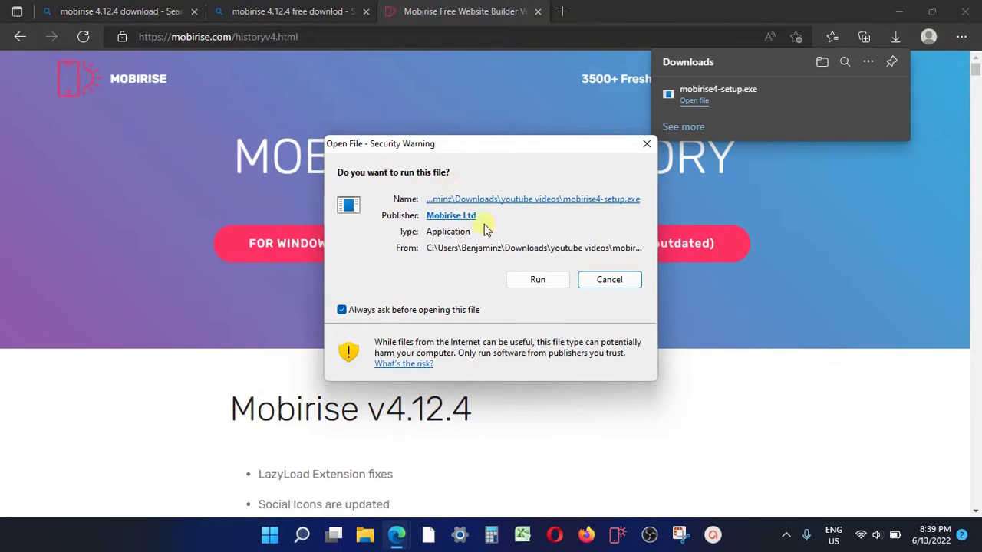
click(537, 281)
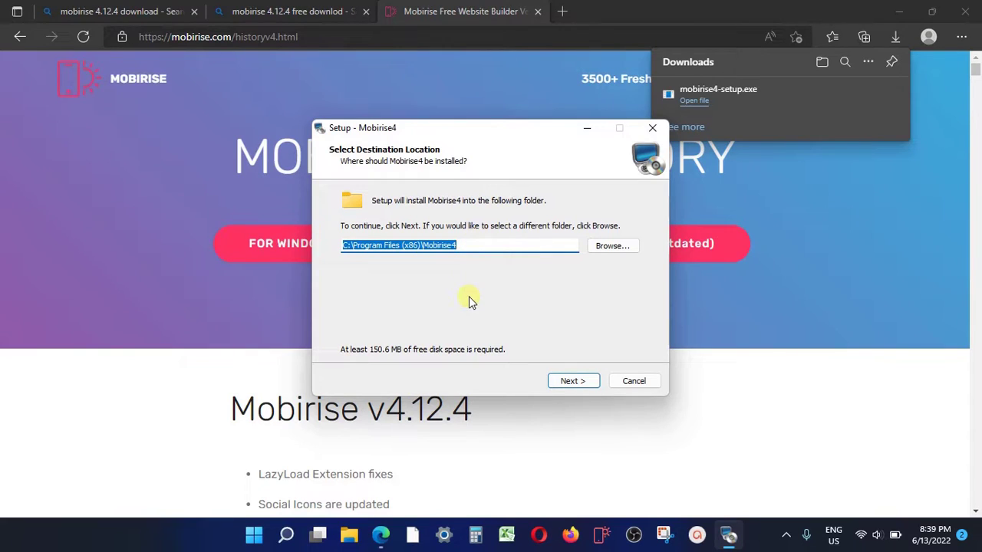
click(522, 247)
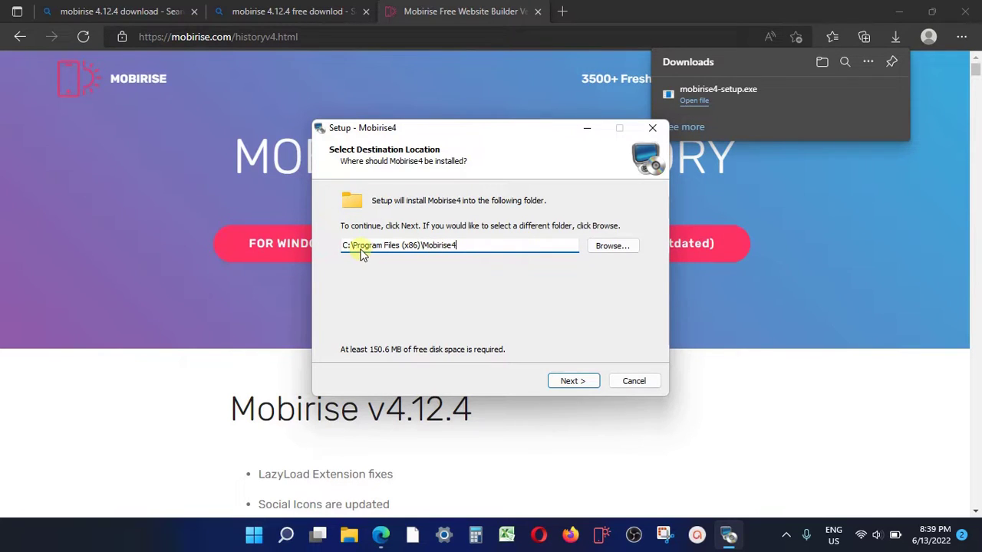
click(571, 384)
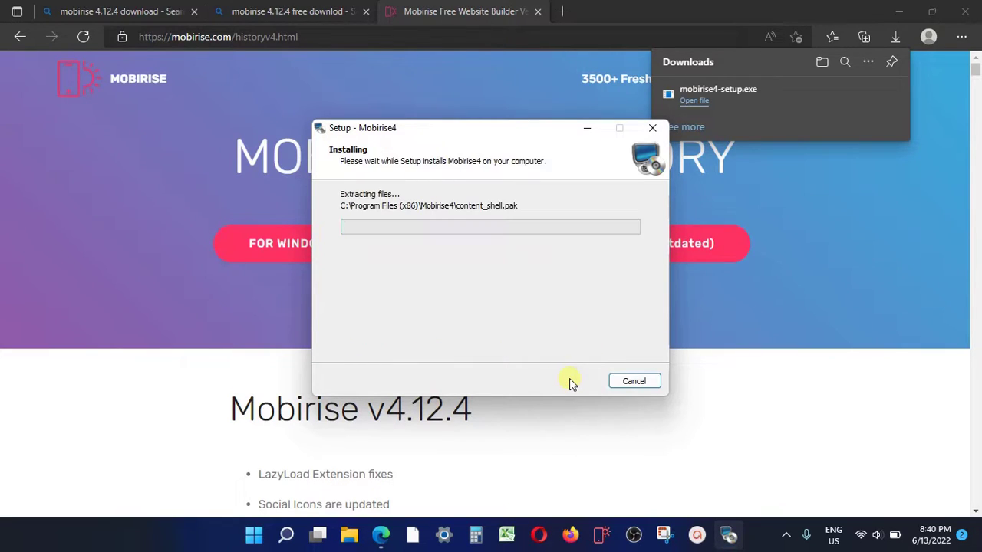
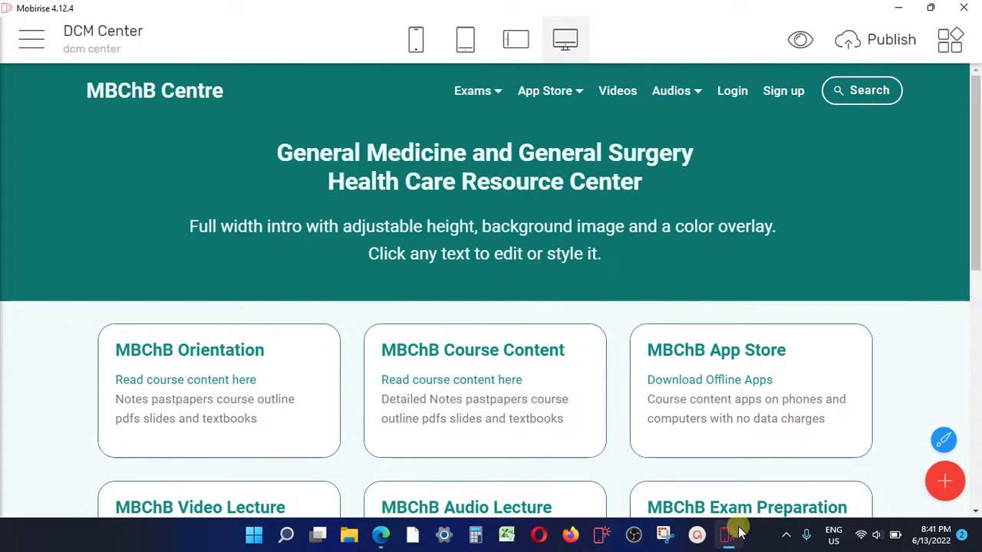
Launch Mobirise 5.6.8 while keeping Mobirise 4.12.4 open.
click(730, 537)
click(730, 537)
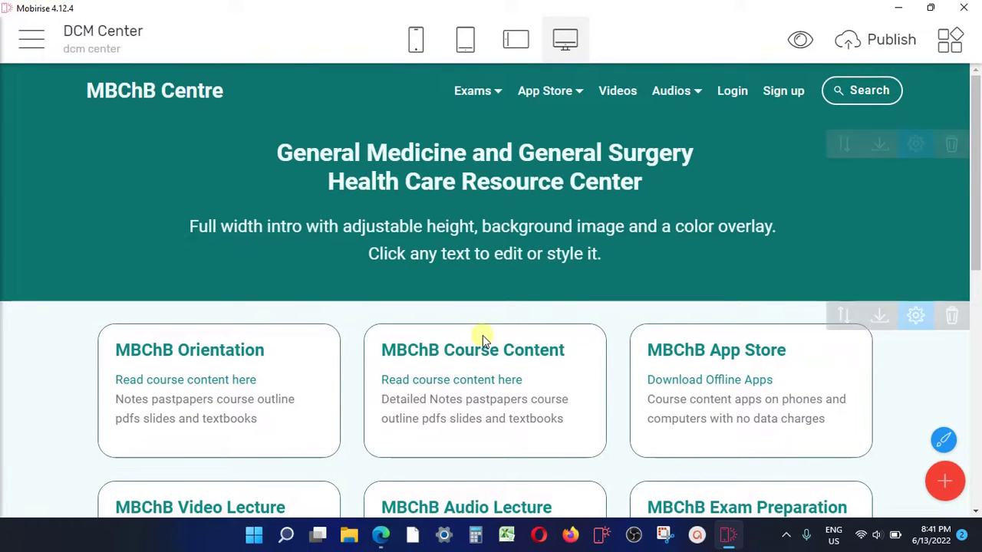
click(602, 537)
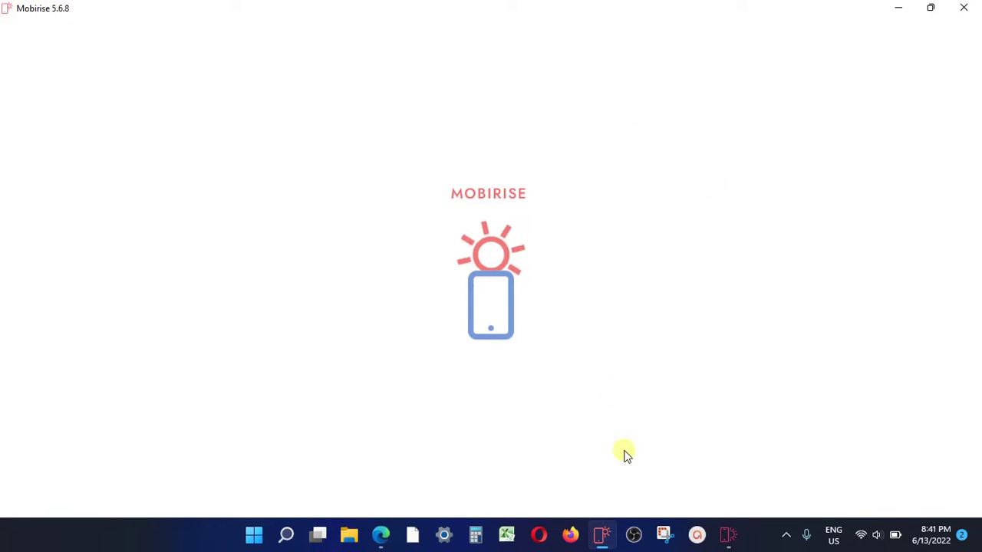
Switch to Mobirise 4.12.4, look at its main menu, and minimize the window.
click(731, 537)
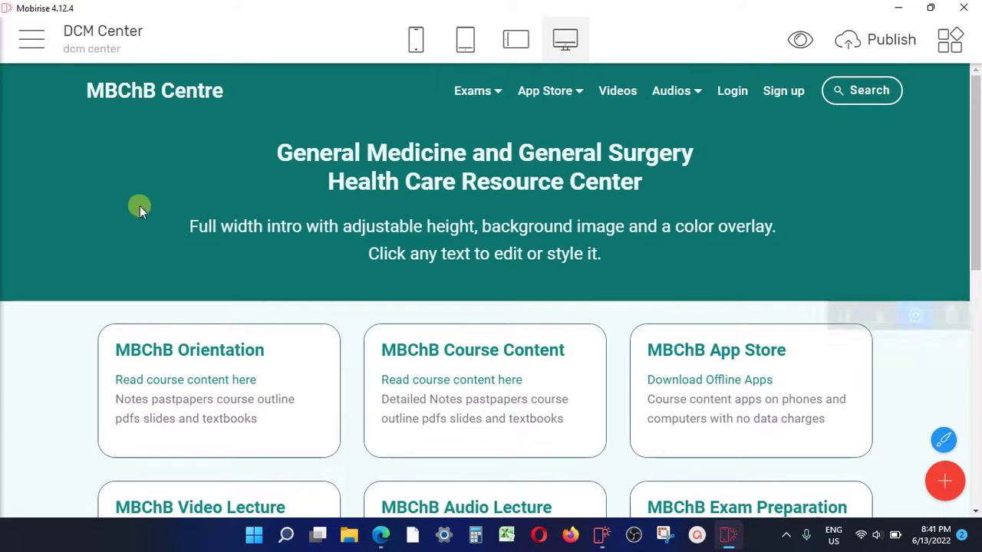
click(32, 40)
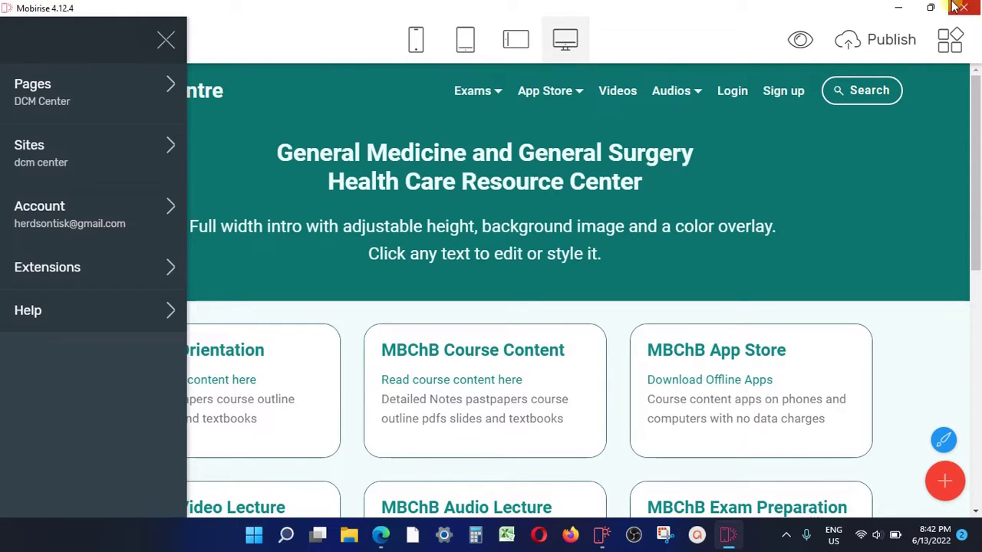
click(897, 8)
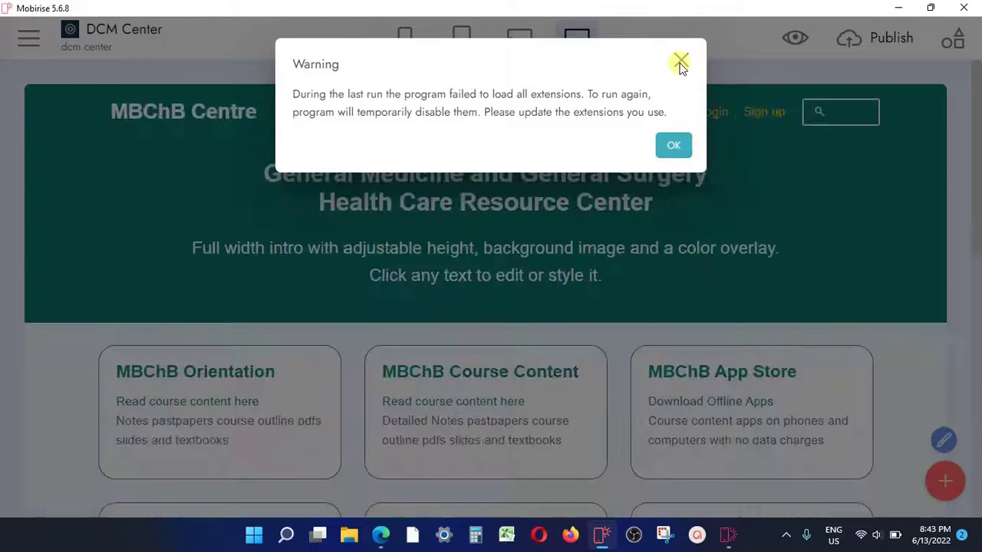
Dismiss the extensions warnings in Mobirise 5.6.8, leave the Extensions page, and show the list of sites.
click(681, 61)
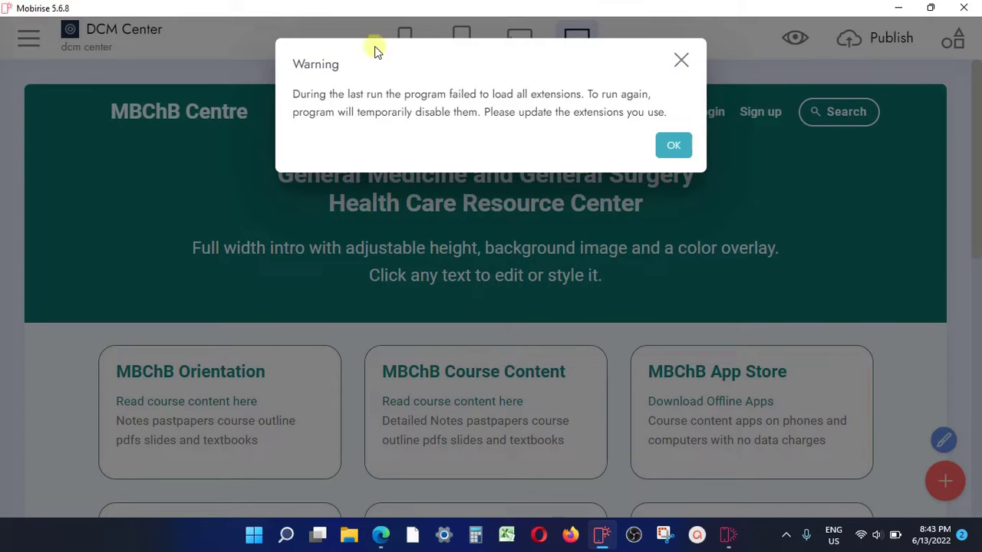
click(676, 67)
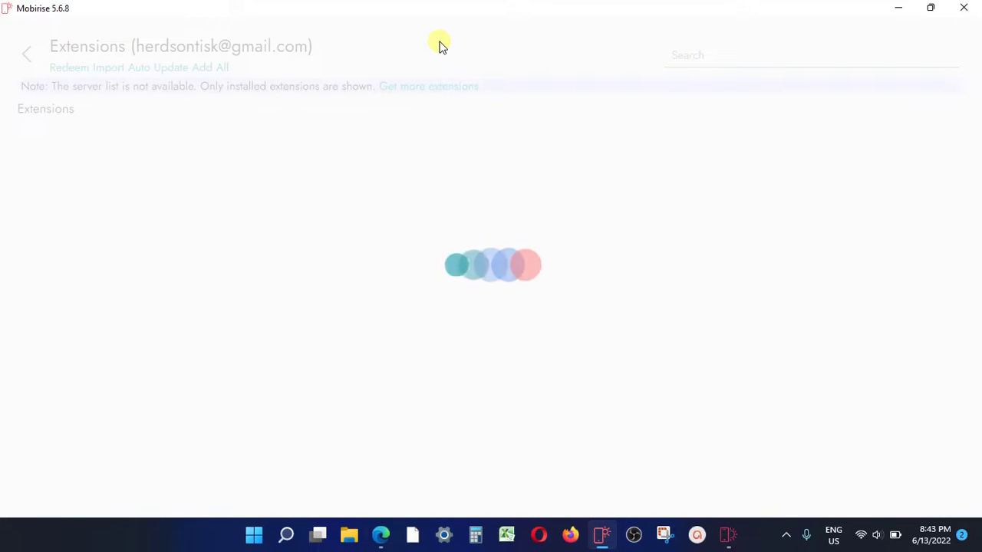
click(27, 54)
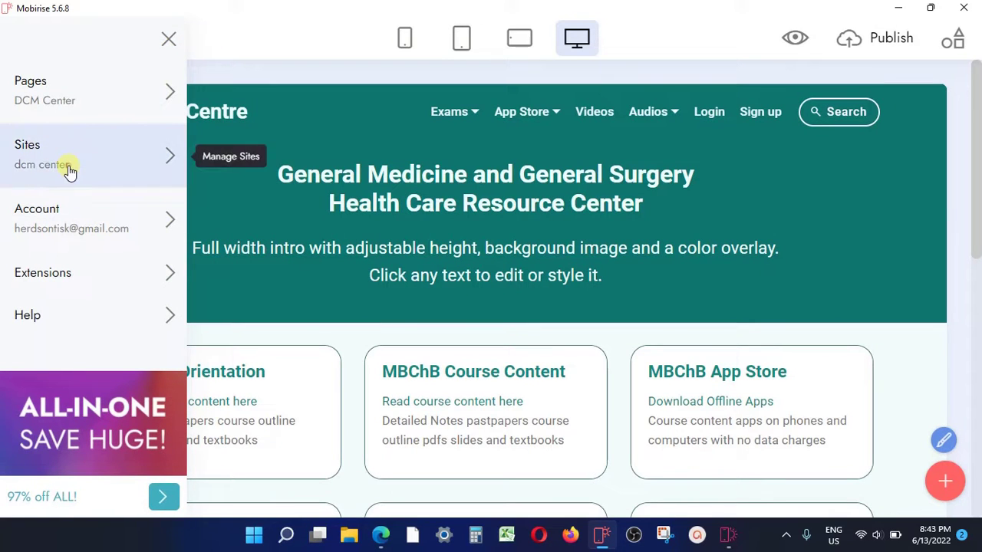
click(68, 167)
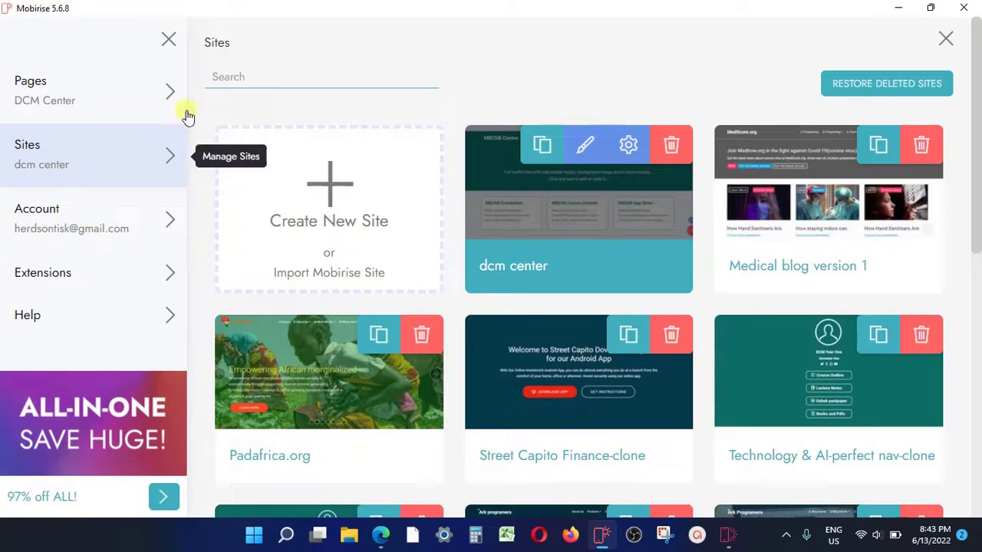
Create a new site under the default name from the Mobirise 5 theme's Company page template.
click(305, 227)
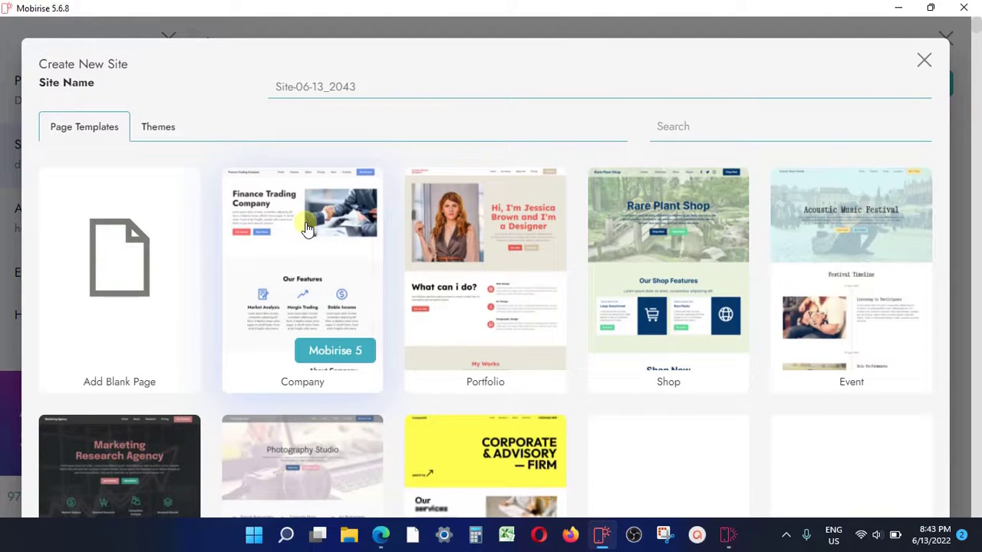
click(312, 268)
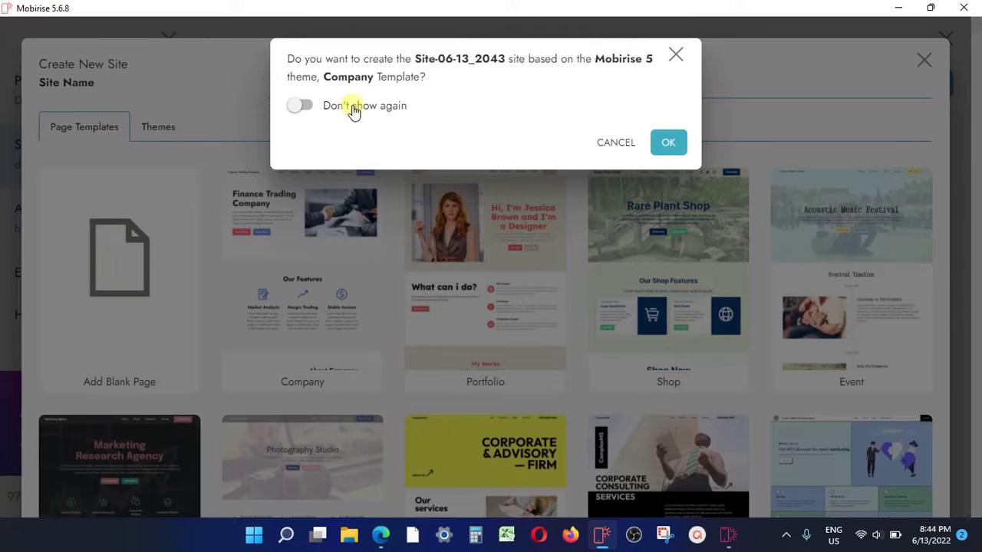
click(348, 107)
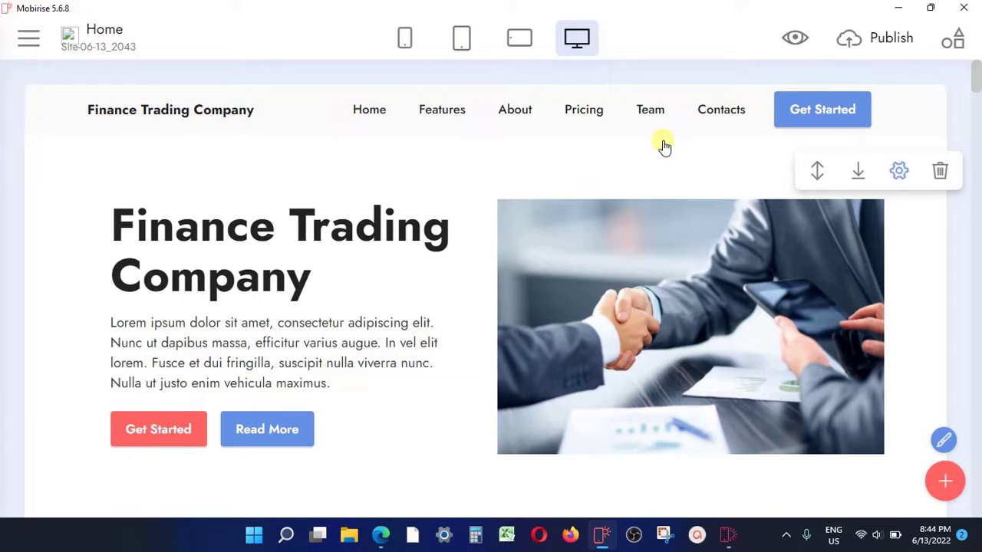
Look through the new Company page, preview it in the browser while ignoring the missing-file errors, and review the preview down to the footer.
scroll(664, 145, down, 15)
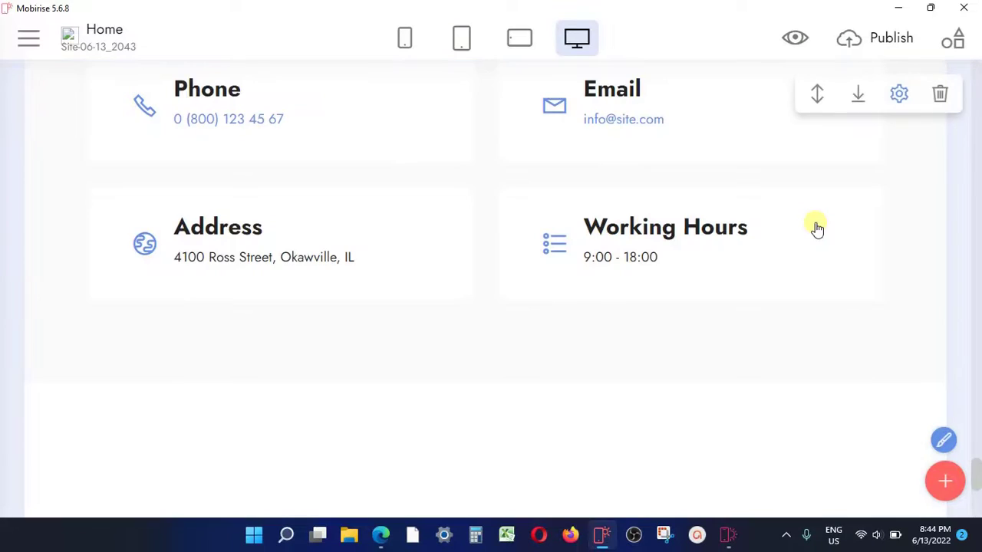
scroll(838, 304, down, 5)
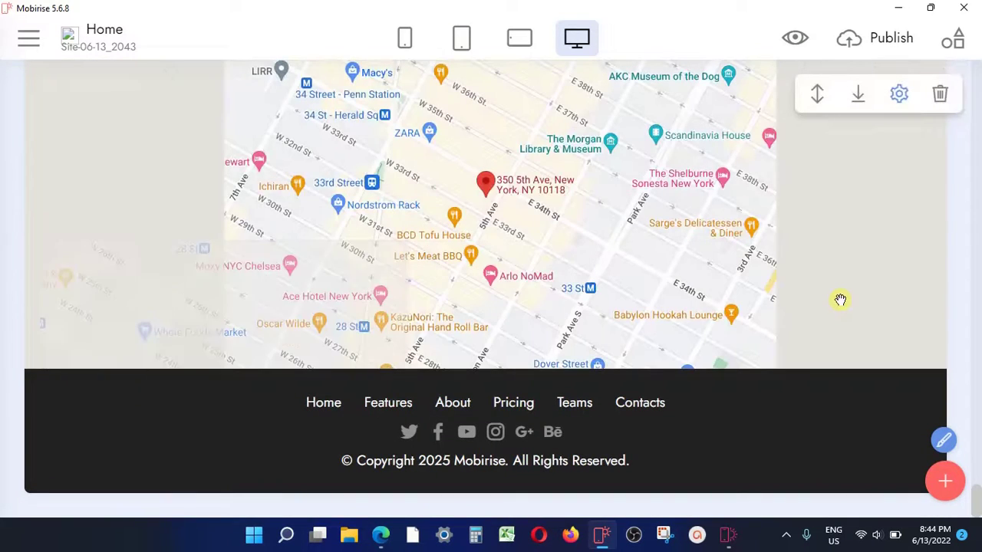
click(796, 40)
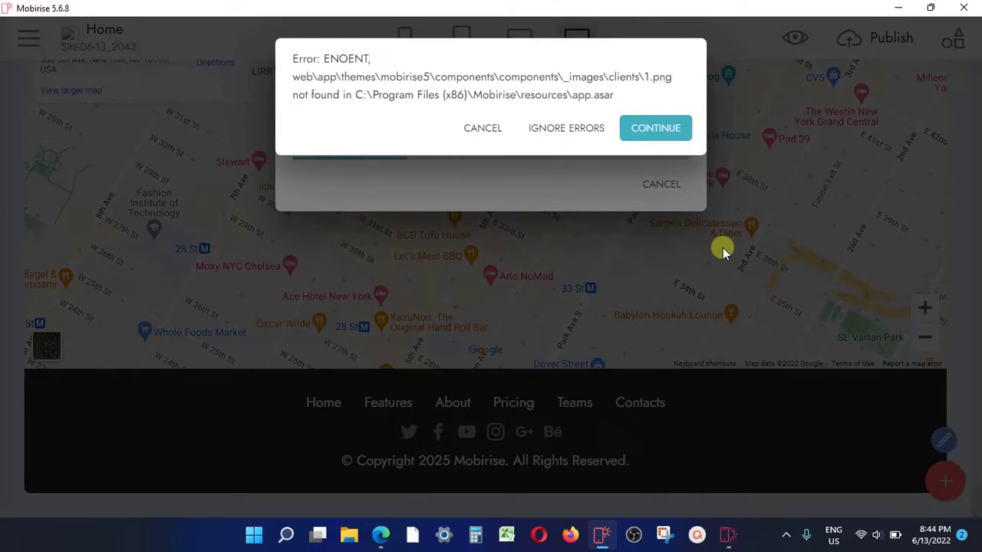
click(579, 130)
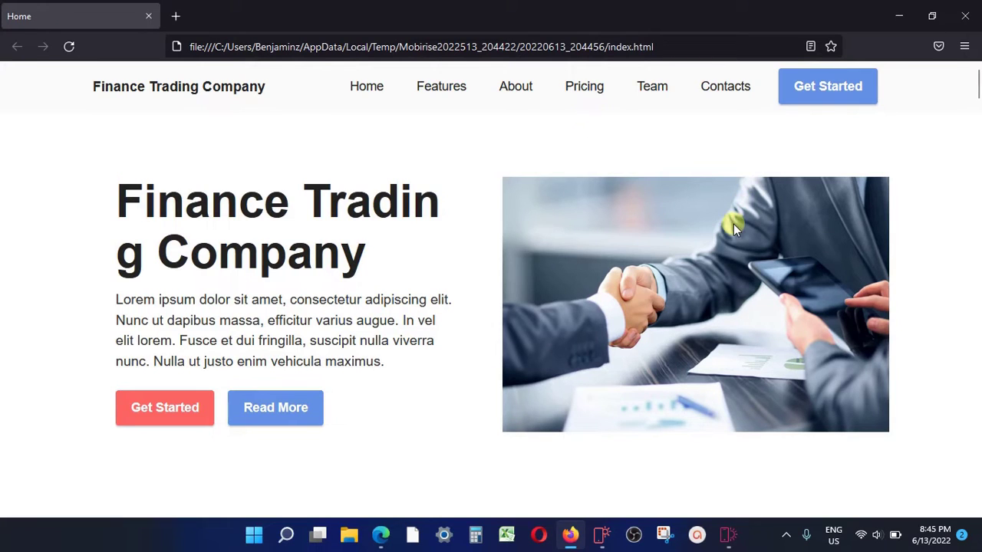
scroll(733, 224, down, 15)
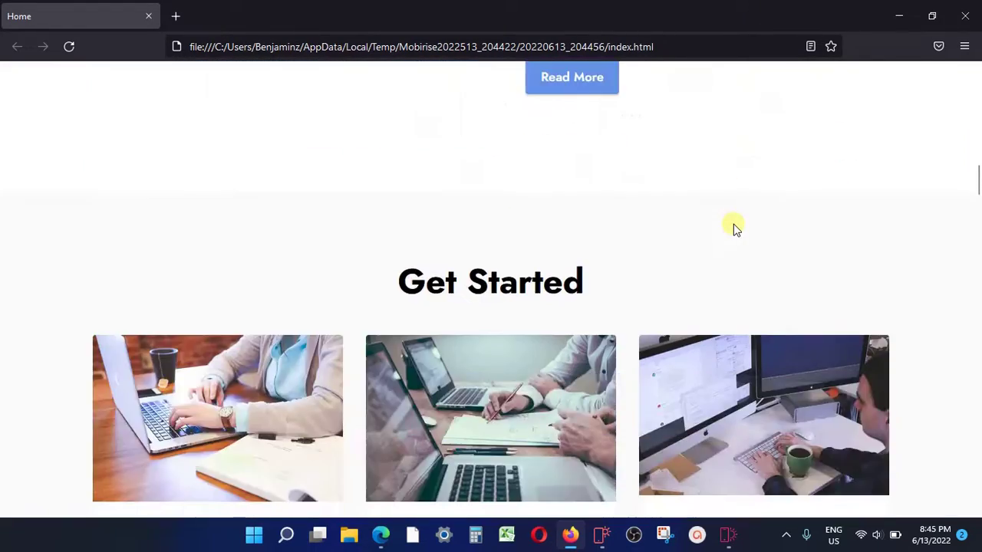
scroll(733, 225, down, 15)
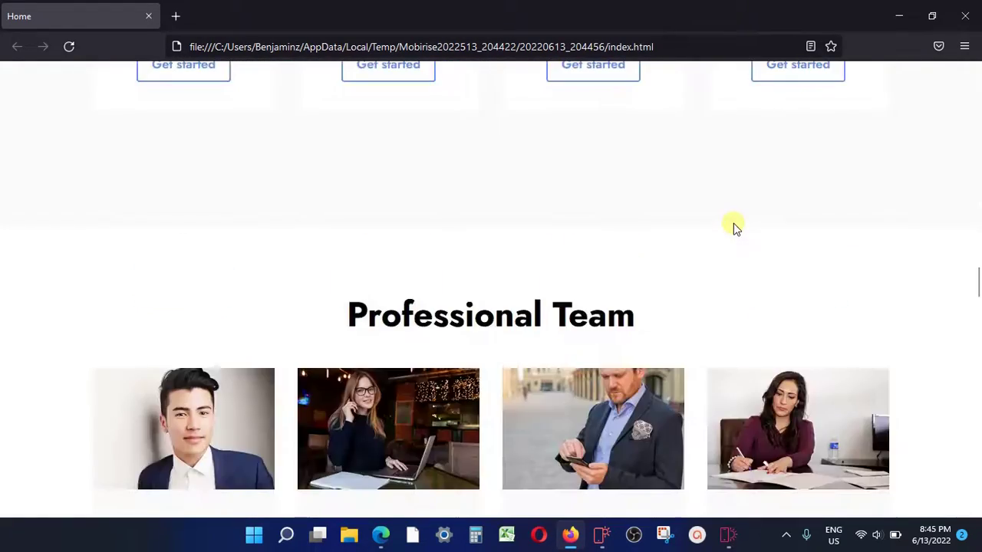
scroll(733, 226, down, 5)
scroll(735, 226, down, 15)
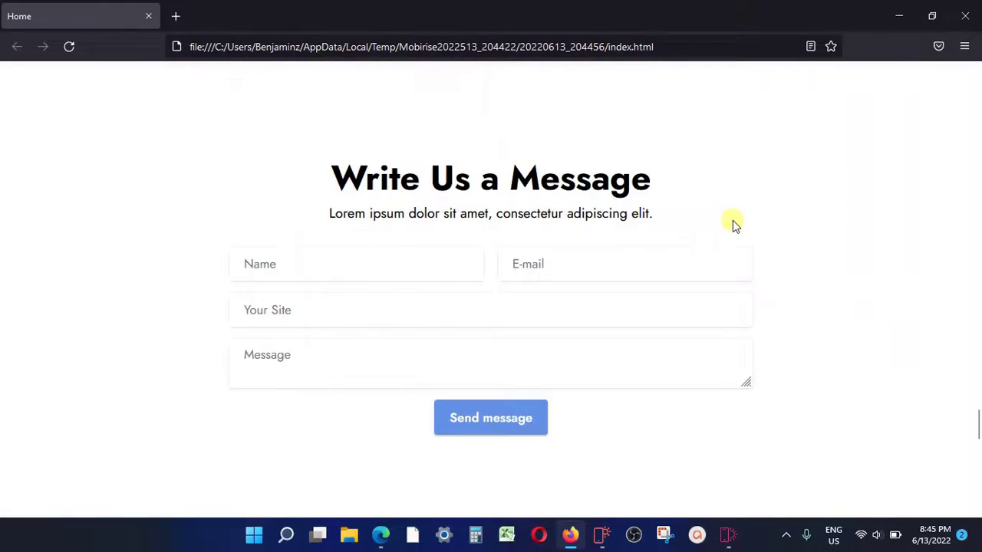
scroll(732, 224, down, 2)
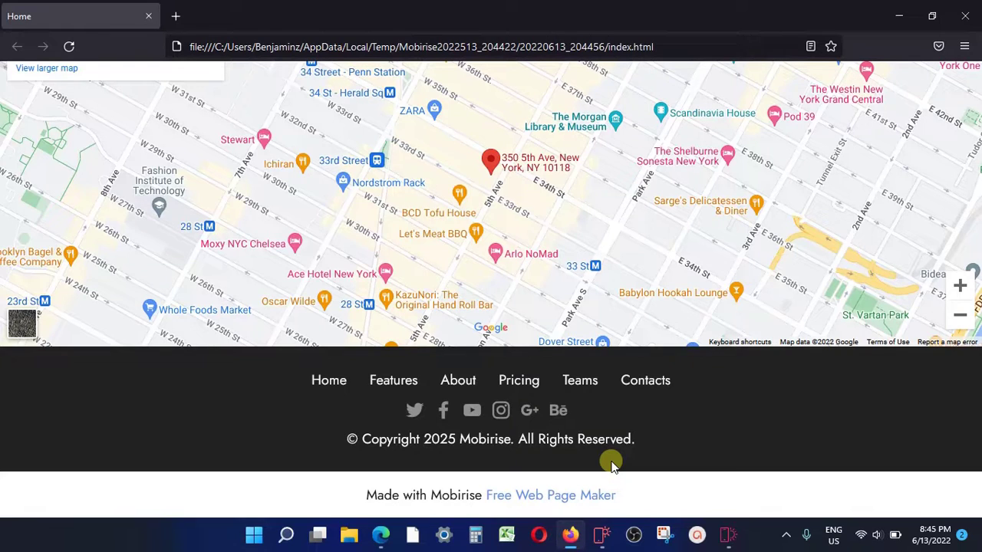
Switch to Mobirise 4.12.4 and check its sites list for Site-06-13_2043, comparing it with the page open in Mobirise 5.6.8.
click(728, 534)
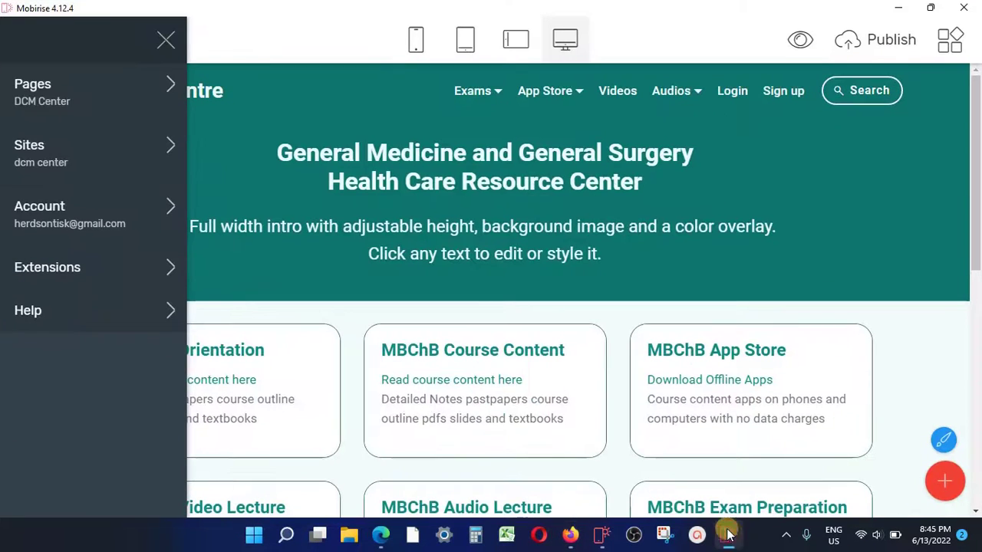
click(112, 161)
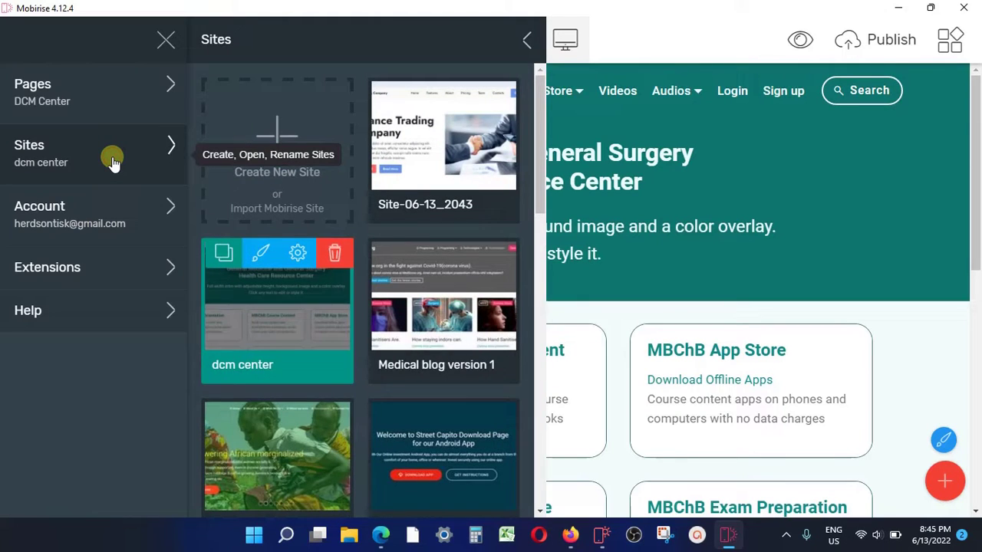
mouse_move(407, 157)
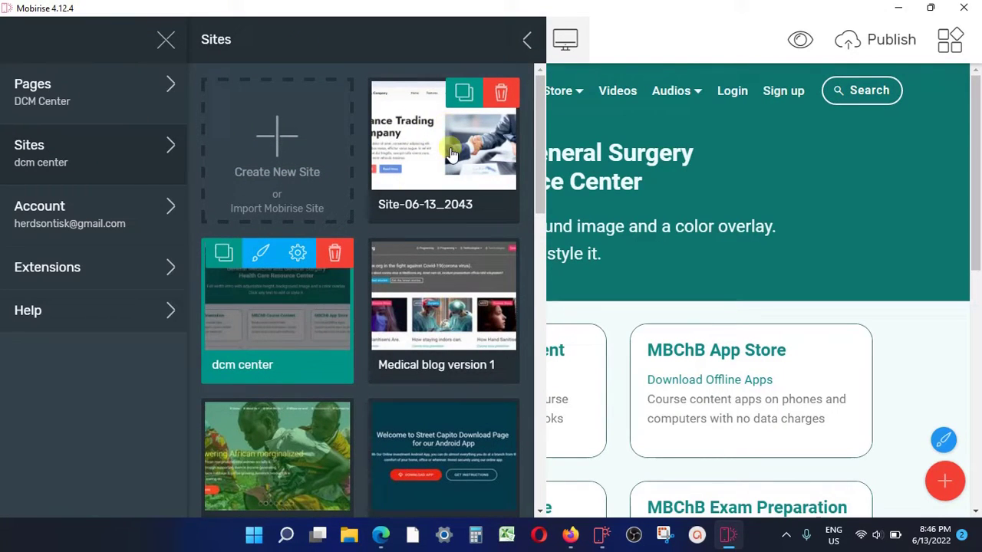
click(601, 541)
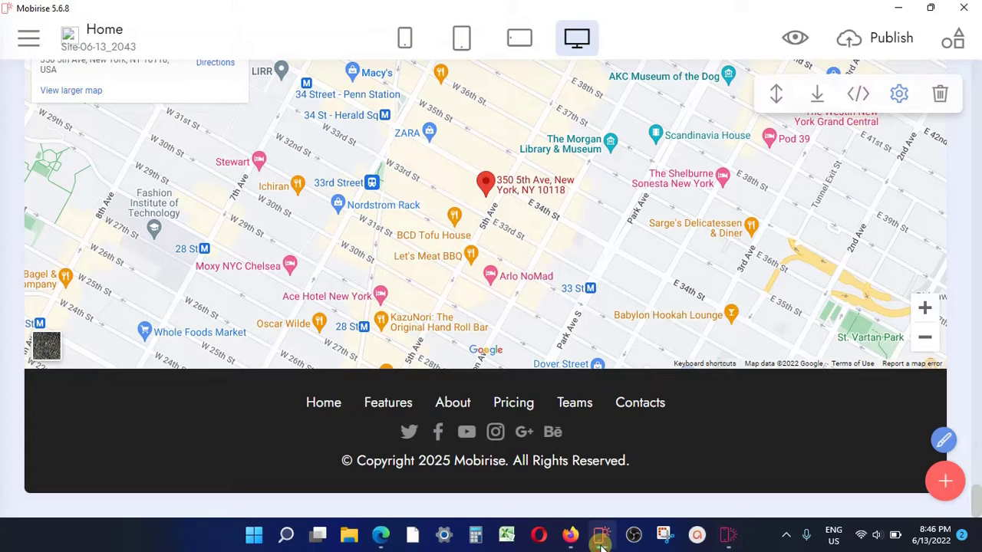
scroll(564, 193, up, 20)
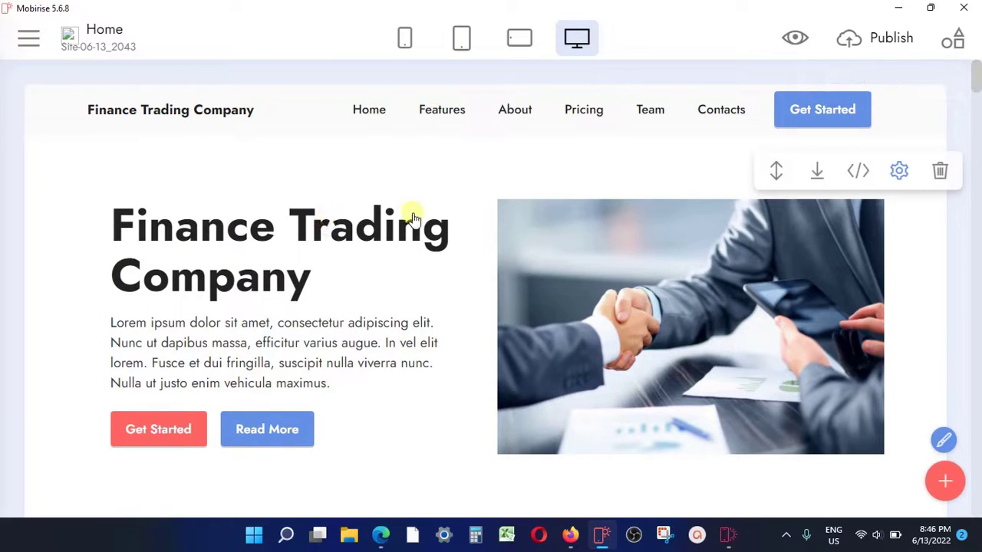
Switch to Mobirise 4.12.4, try to open Site-06-13_2043 in place of the current site, and cancel the Mobirise 5 theme request.
click(727, 535)
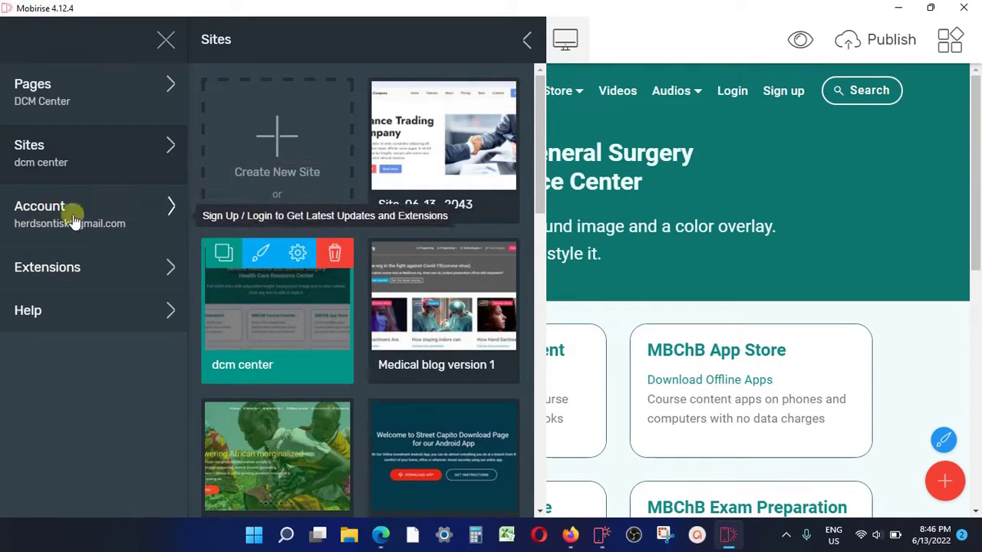
mouse_move(437, 104)
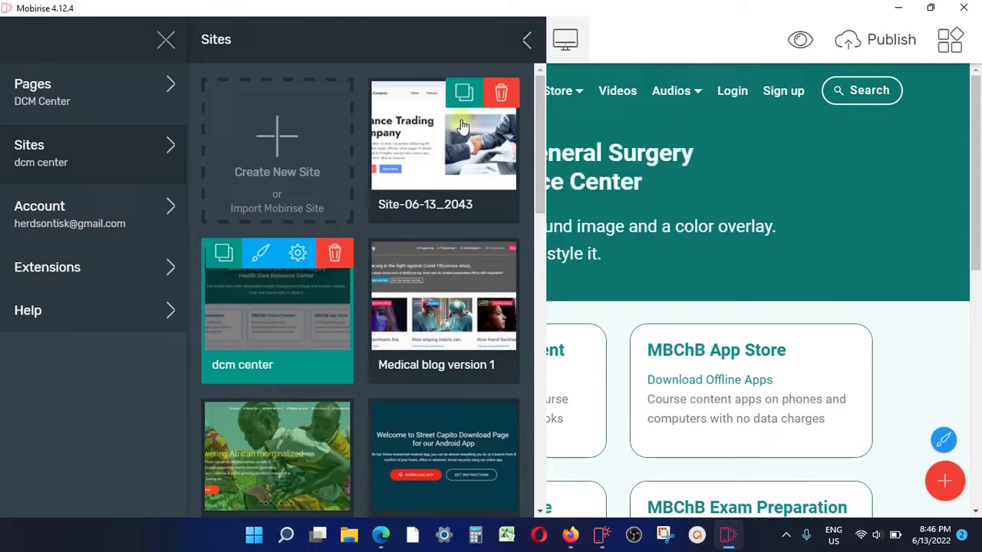
click(441, 137)
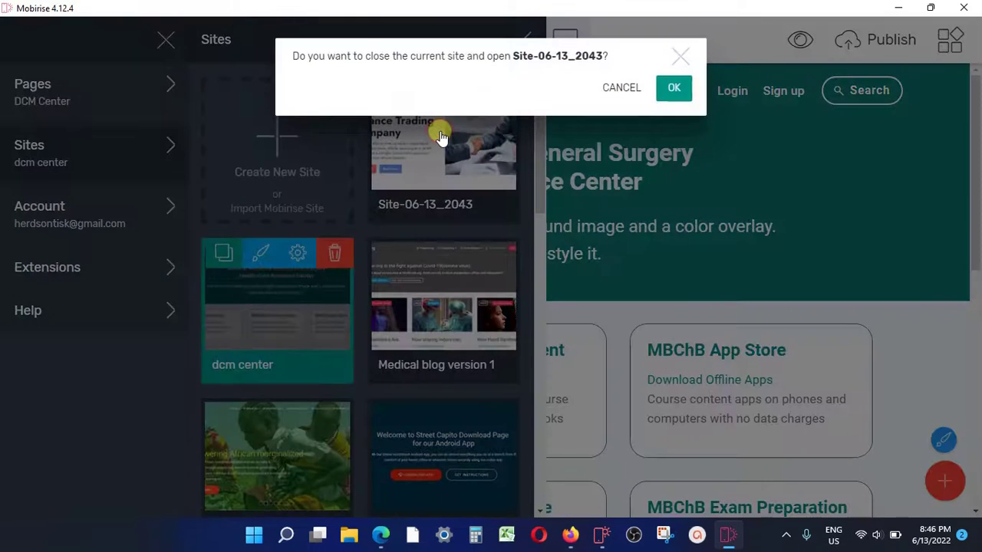
click(673, 88)
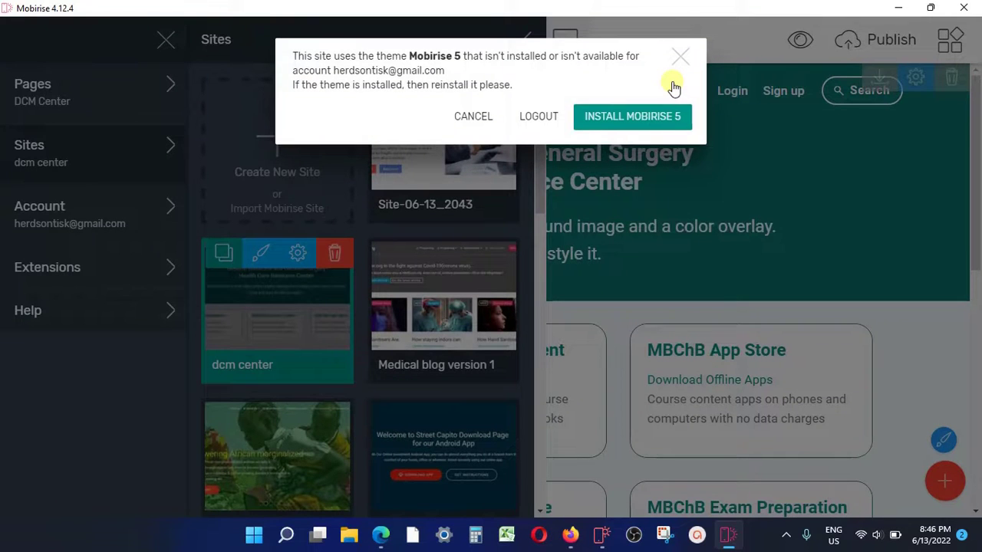
click(485, 119)
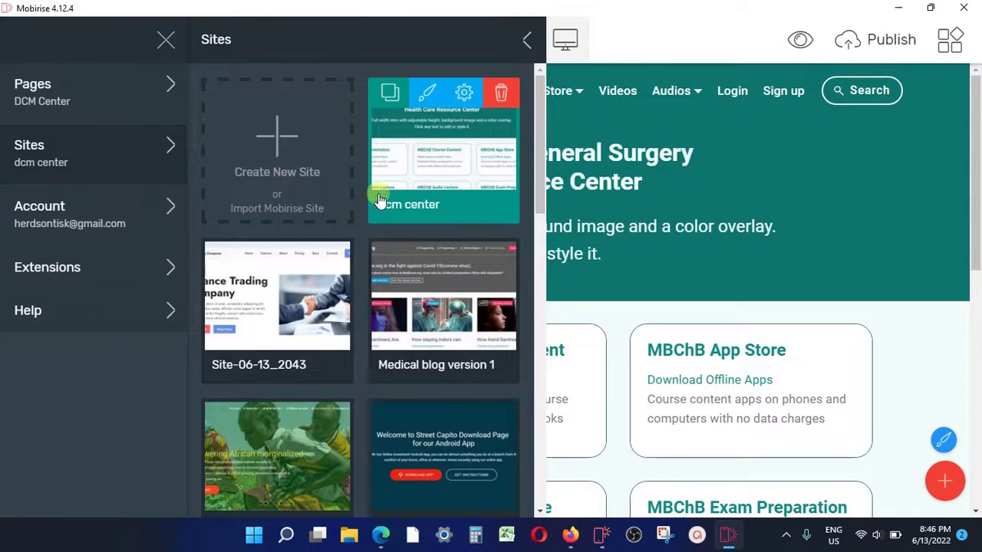
Try to open Site-06-13_2043 again, choose to install the Mobirise 5 theme, and leave the Extensions page.
click(278, 304)
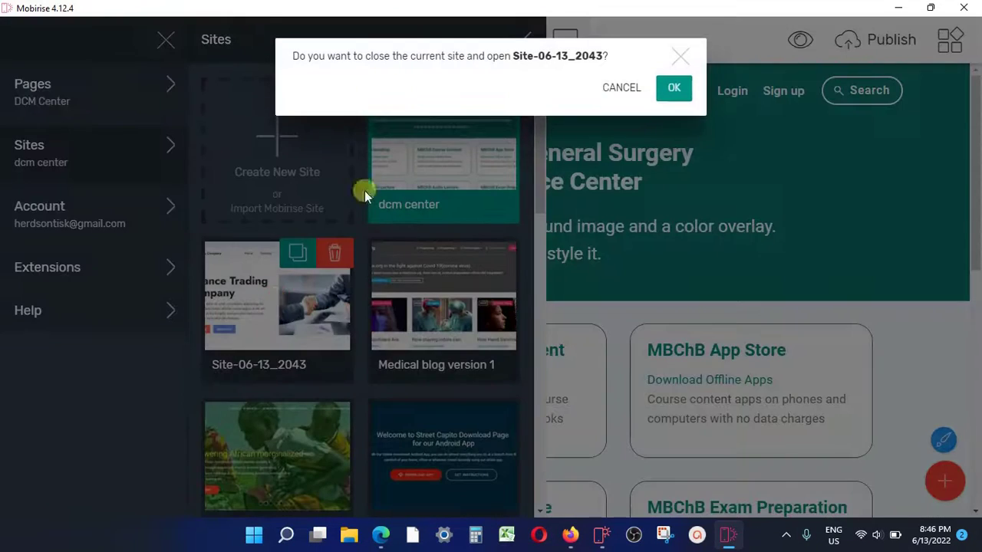
click(673, 89)
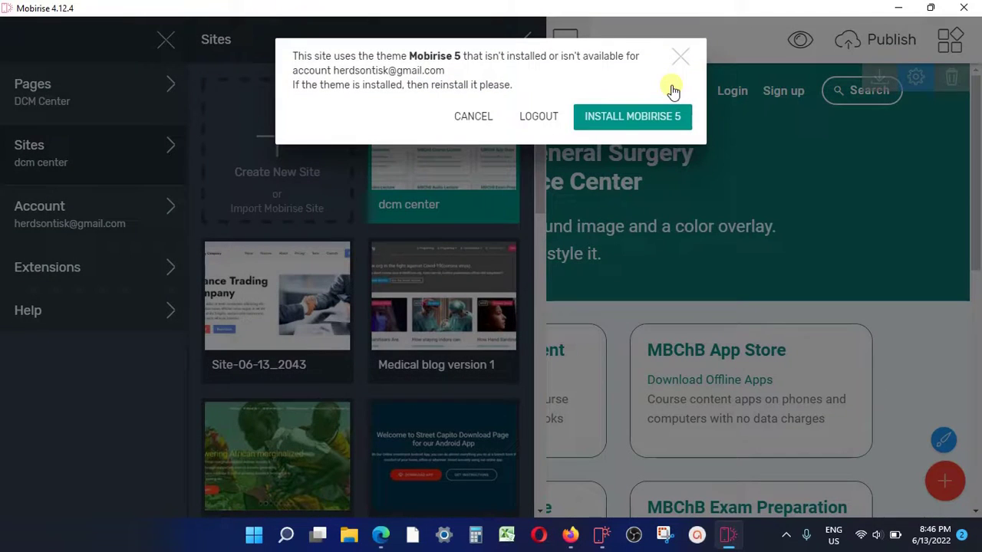
click(604, 119)
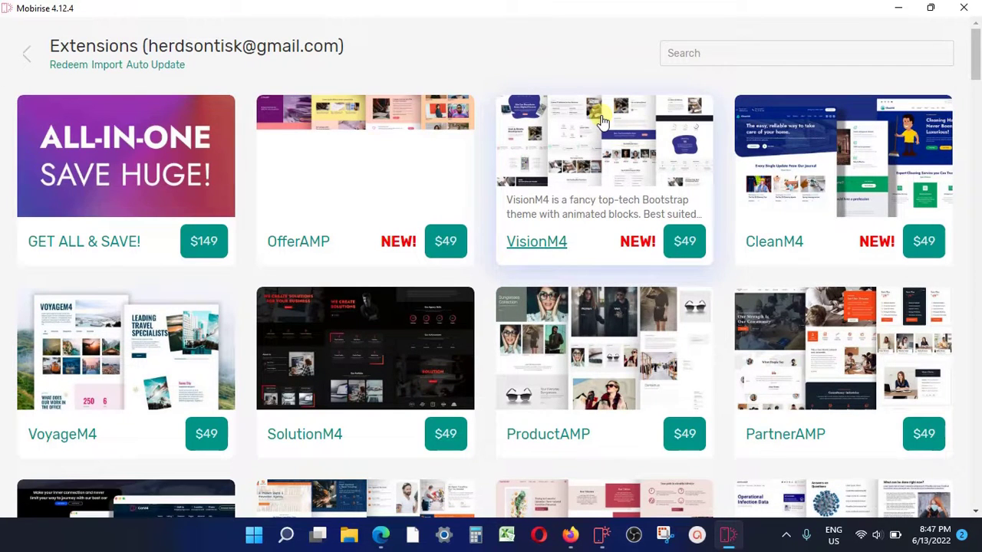
click(27, 54)
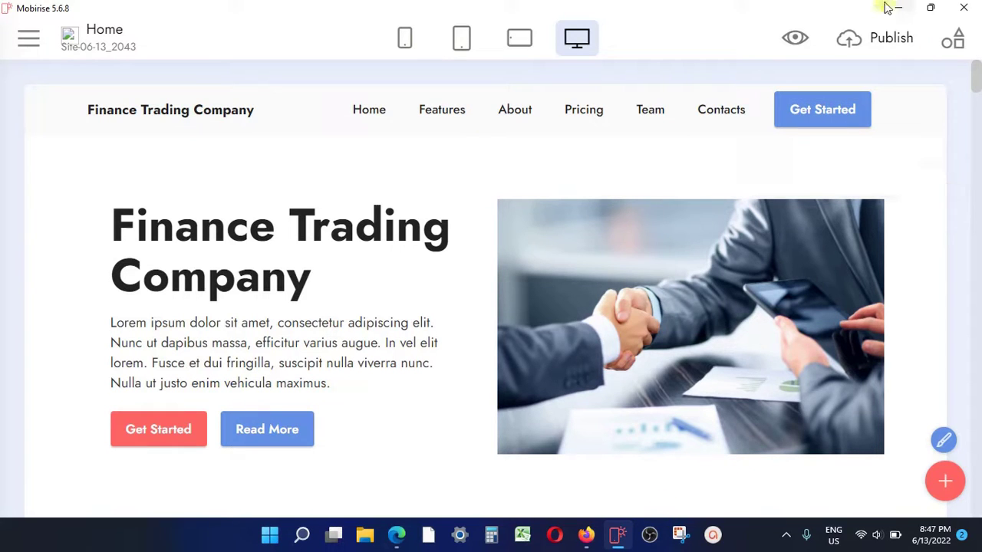
Close Mobirise 5.6.8, the site preview and the Mobirise history page, and relaunch Mobirise 4.12.4 from the desktop.
click(963, 8)
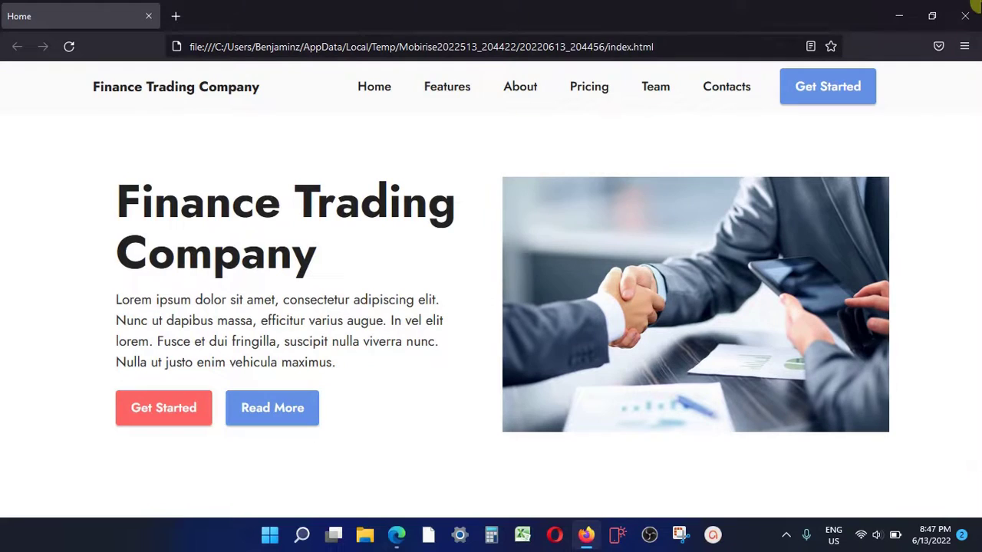
click(966, 11)
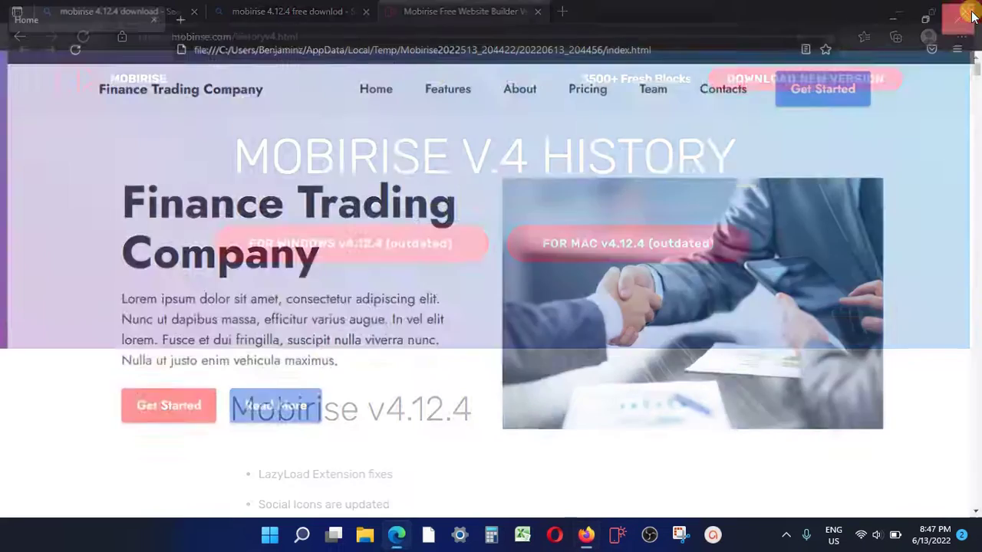
click(968, 9)
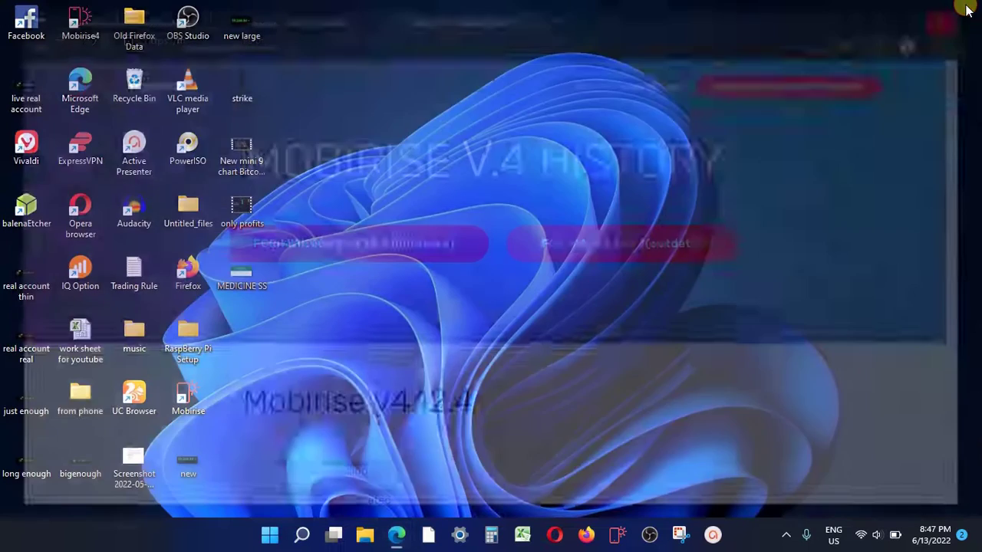
double_click(83, 22)
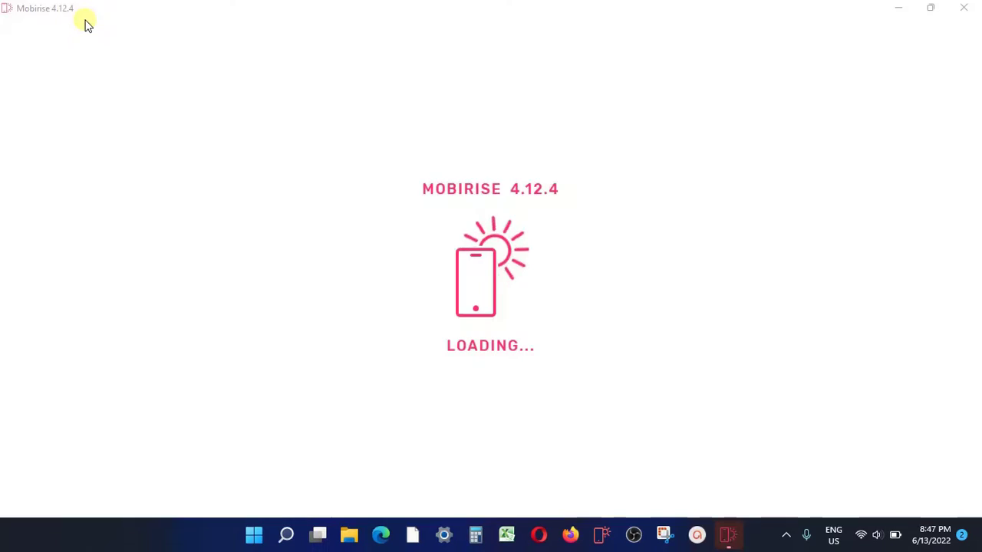